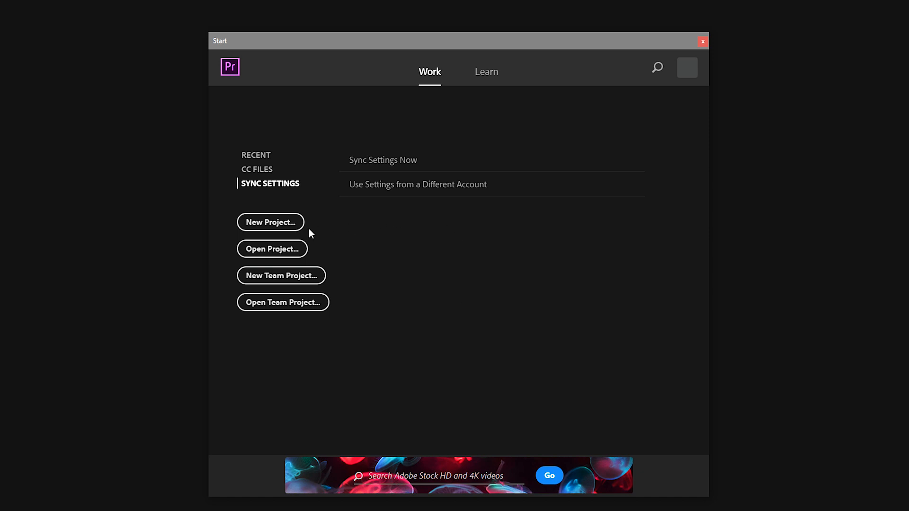
Create a new project named Untitled on the Desktop, using the Mercury Playback Engine GPU Acceleration (CUDA) renderer
{"action": "left_click", "coordinate": [290, 228]}
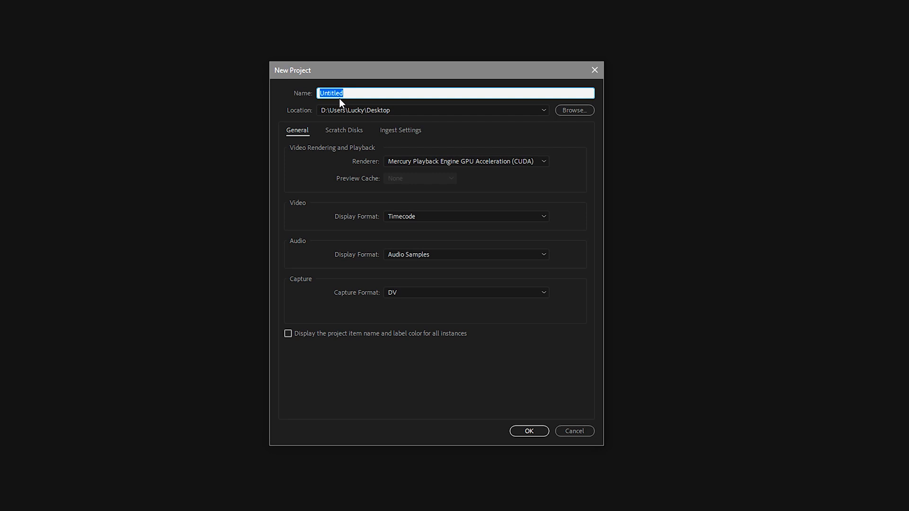
{"action": "left_click", "coordinate": [340, 132]}
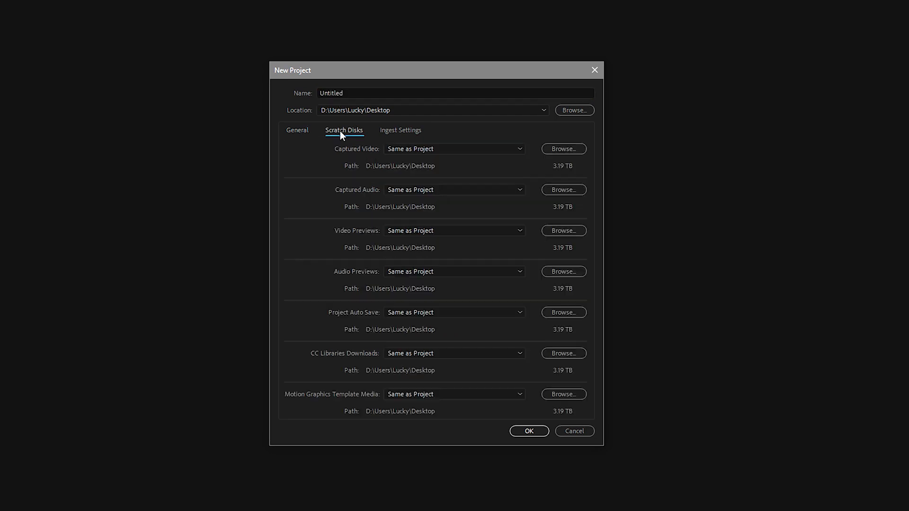
{"action": "left_click", "coordinate": [386, 132]}
{"action": "left_click", "coordinate": [337, 129]}
{"action": "left_click", "coordinate": [303, 134]}
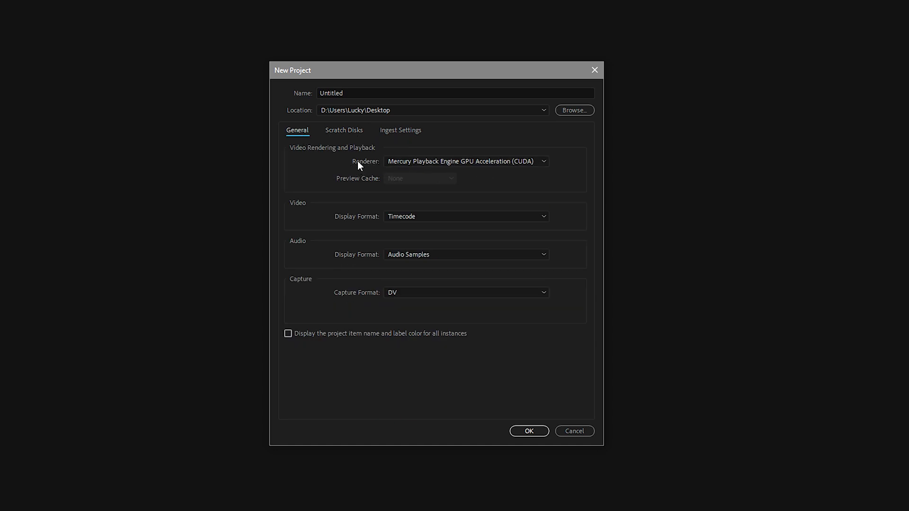
{"action": "left_click", "coordinate": [448, 164]}
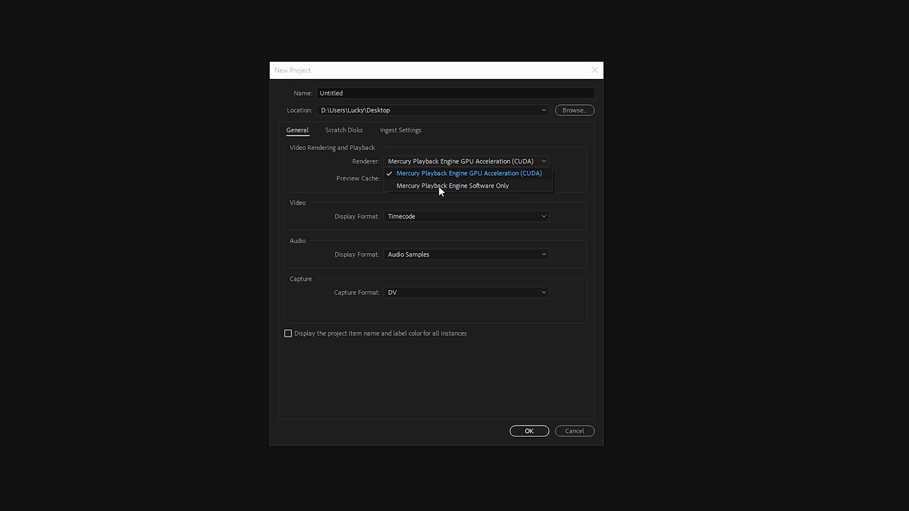
{"action": "left_click", "coordinate": [527, 175]}
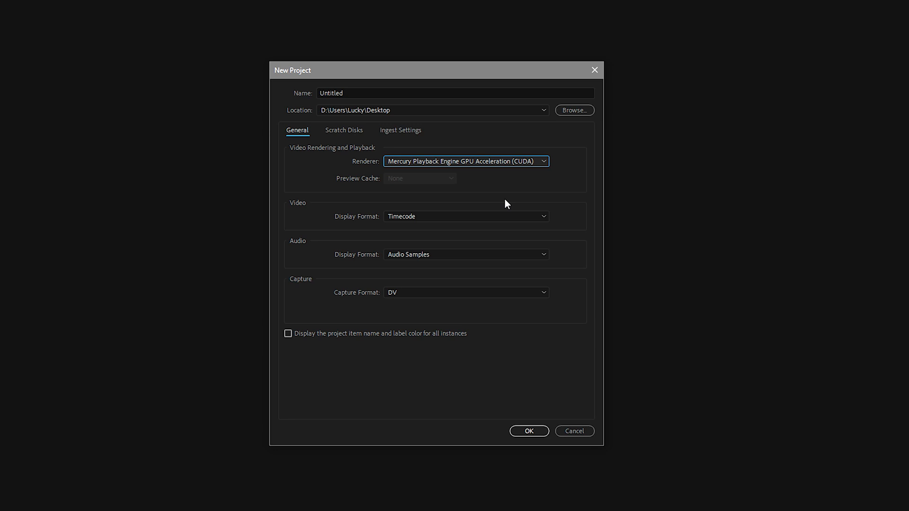
{"action": "left_click", "coordinate": [531, 432]}
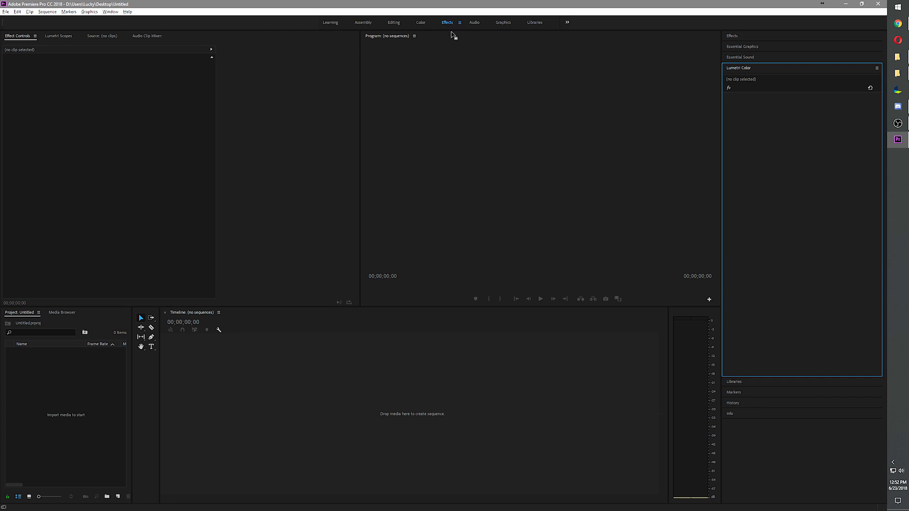
Compare the Audio and Effects workspaces and look through the list of available workspaces
{"action": "left_click", "coordinate": [473, 23]}
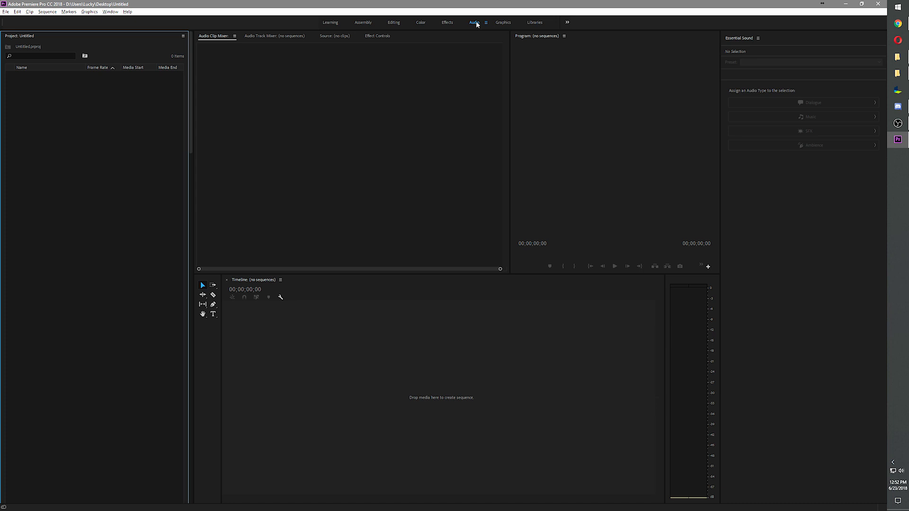
{"action": "left_click", "coordinate": [451, 23]}
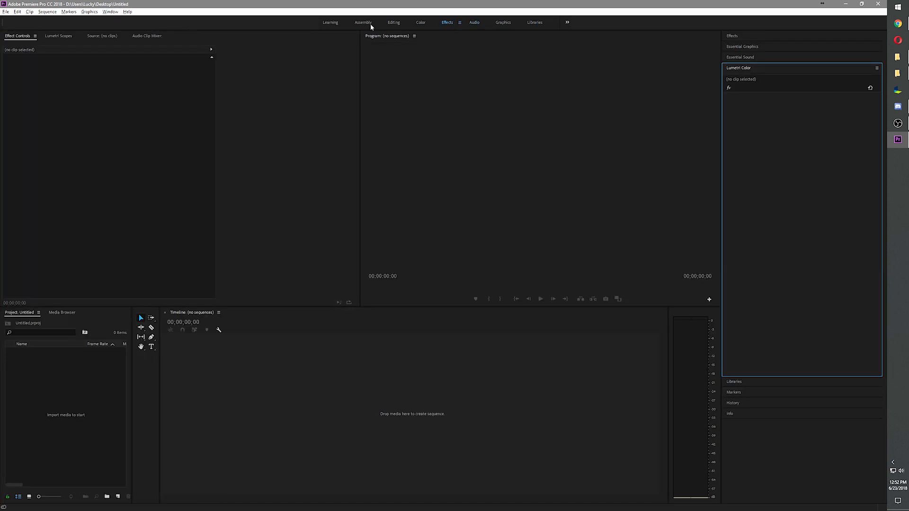
{"action": "left_click", "coordinate": [112, 12]}
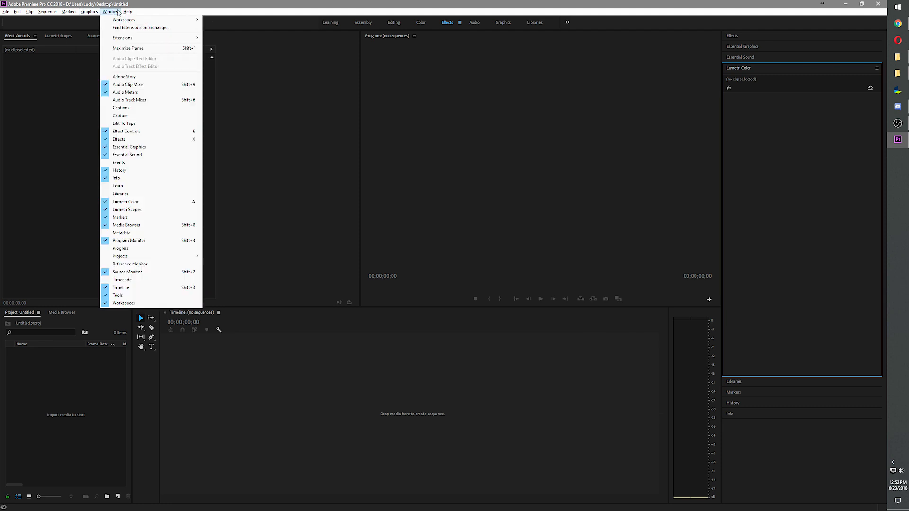
{"action": "mouse_move", "coordinate": [126, 21]}
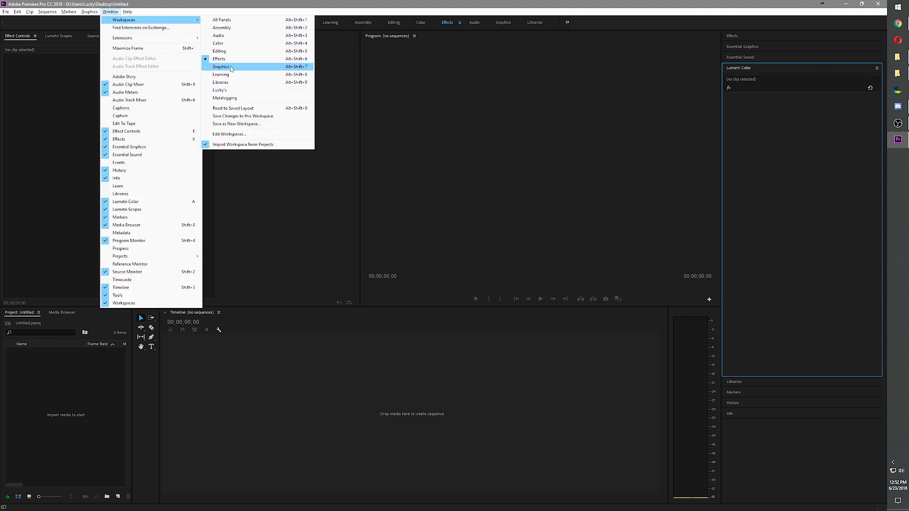
{"action": "left_click", "coordinate": [413, 178]}
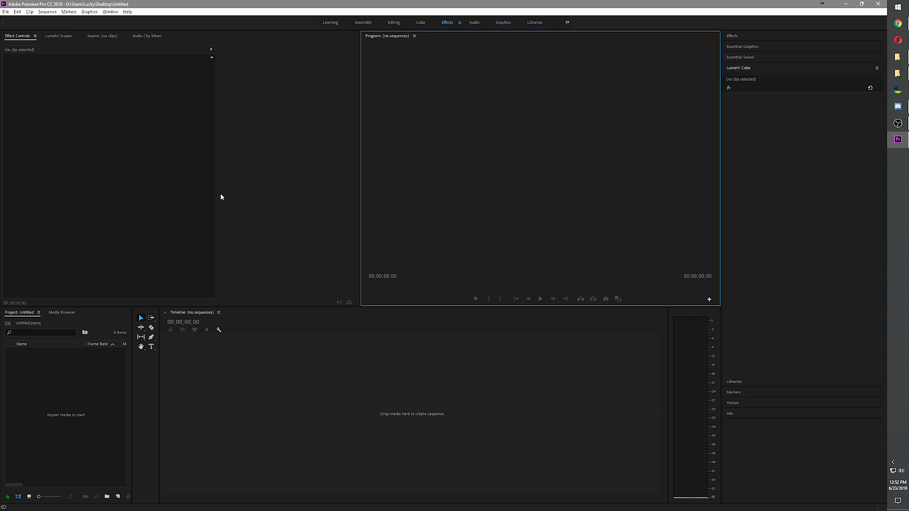
Switch to the custom saved workspace and visit its Program, Effect Controls, Project and Effects panels
{"action": "left_click", "coordinate": [567, 22]}
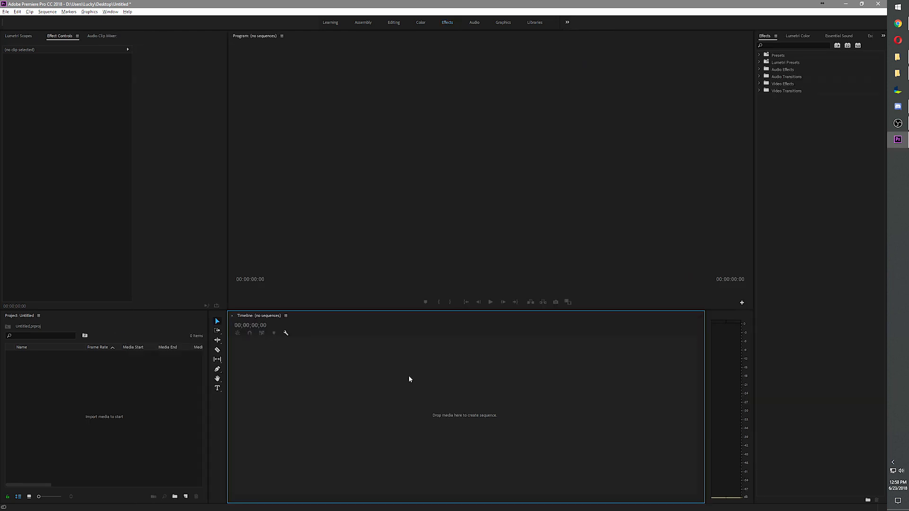
{"action": "left_click", "coordinate": [339, 195]}
{"action": "left_click", "coordinate": [194, 179]}
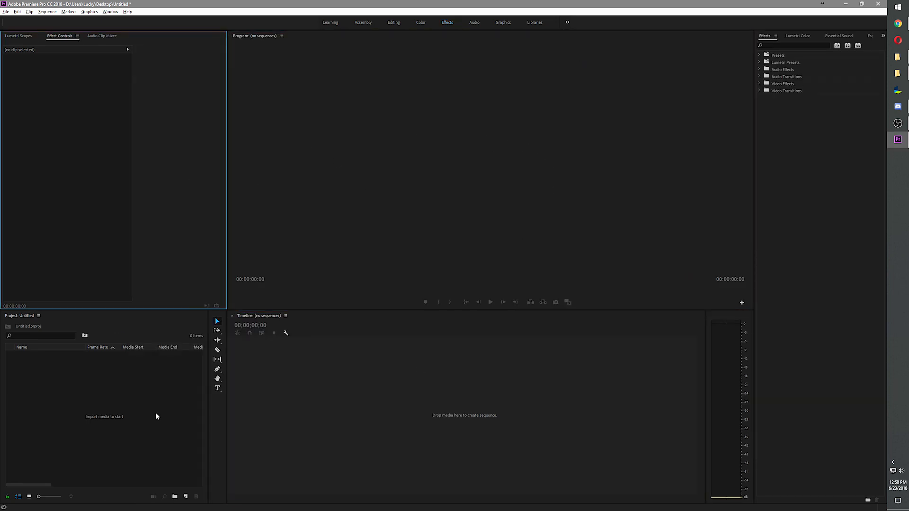
{"action": "left_click", "coordinate": [156, 414]}
{"action": "left_click", "coordinate": [797, 215]}
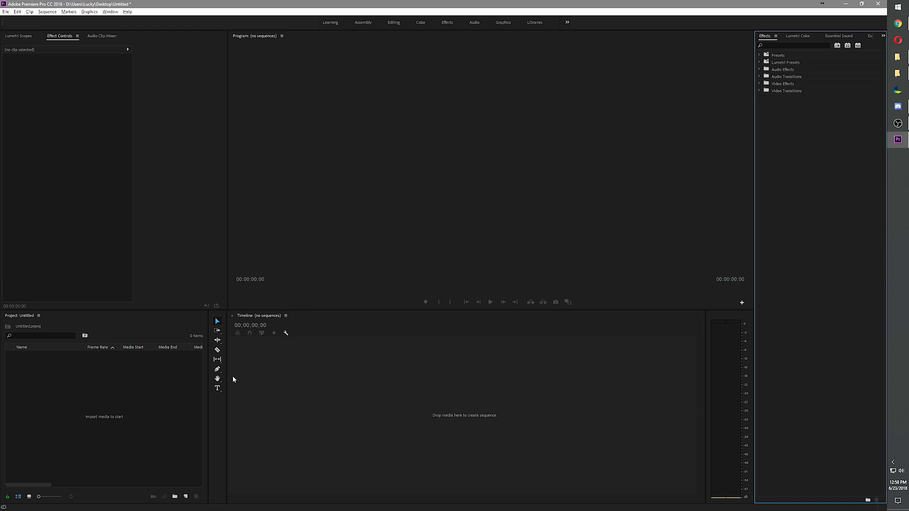
Create a sequence by placing the DJI_0039 drone clip from the Stresa 6.3.17 folder on the empty timeline
{"action": "left_click", "coordinate": [185, 497]}
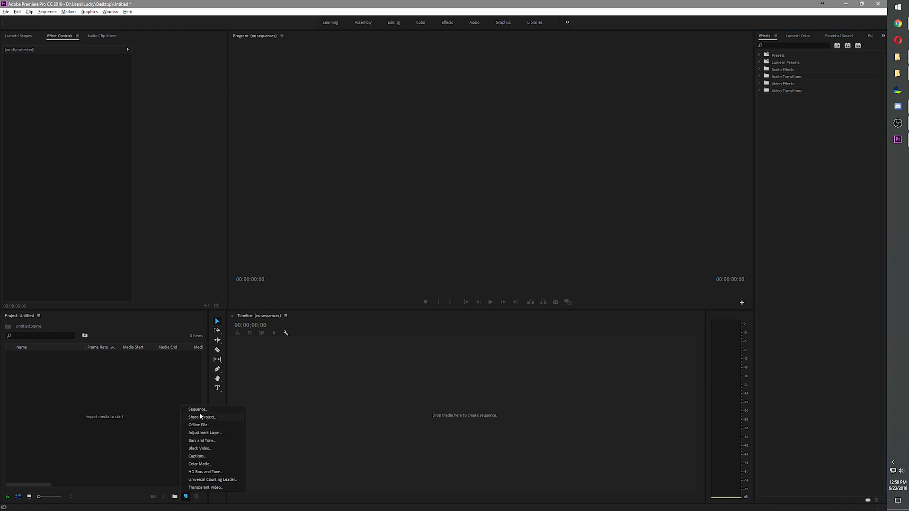
{"action": "left_click", "coordinate": [384, 409]}
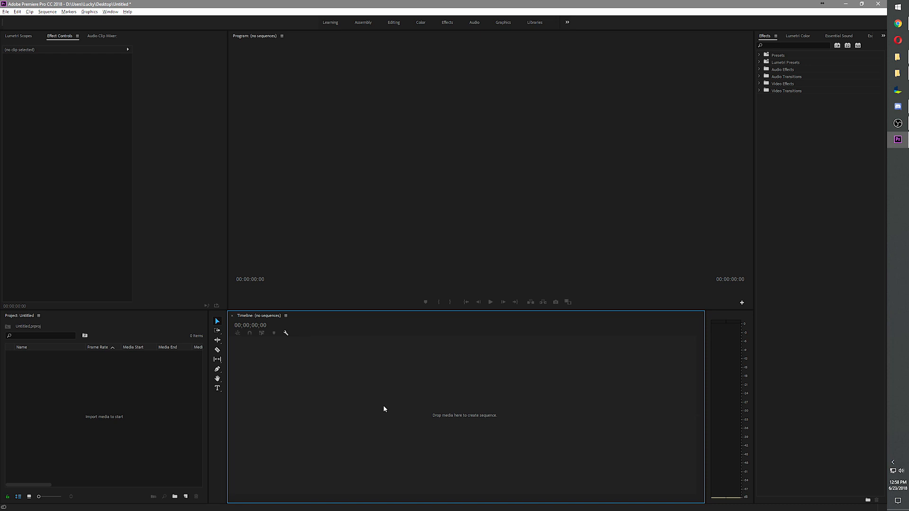
{"action": "left_click", "coordinate": [899, 61]}
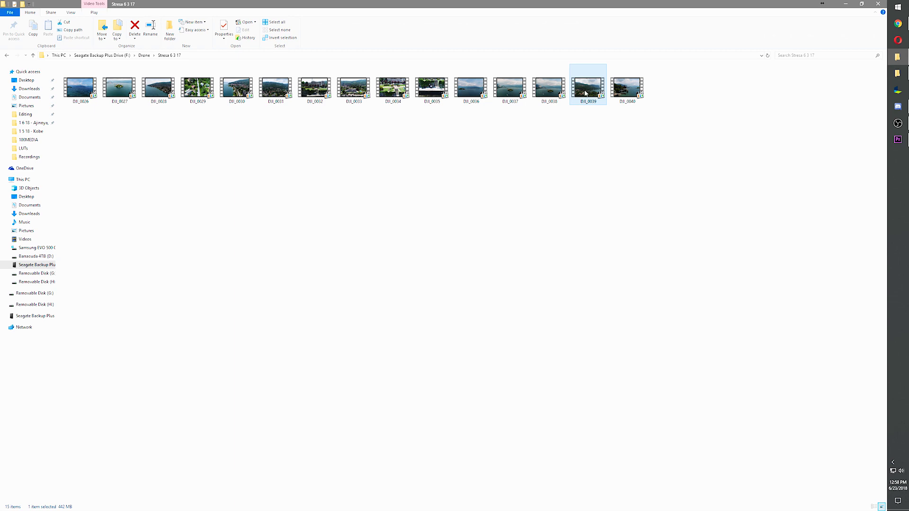
{"action": "left_click_drag", "start_coordinate": [585, 93], "coordinate": [448, 400]}
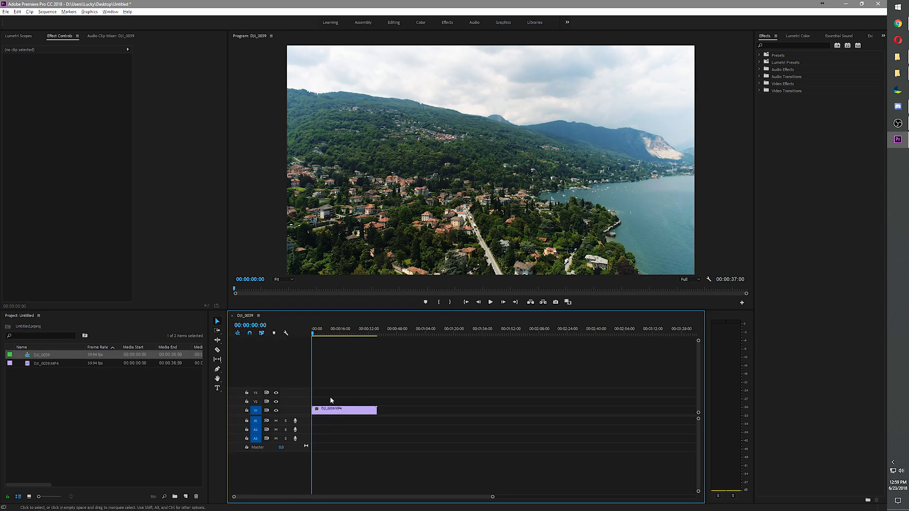
{"action": "left_click", "coordinate": [365, 177]}
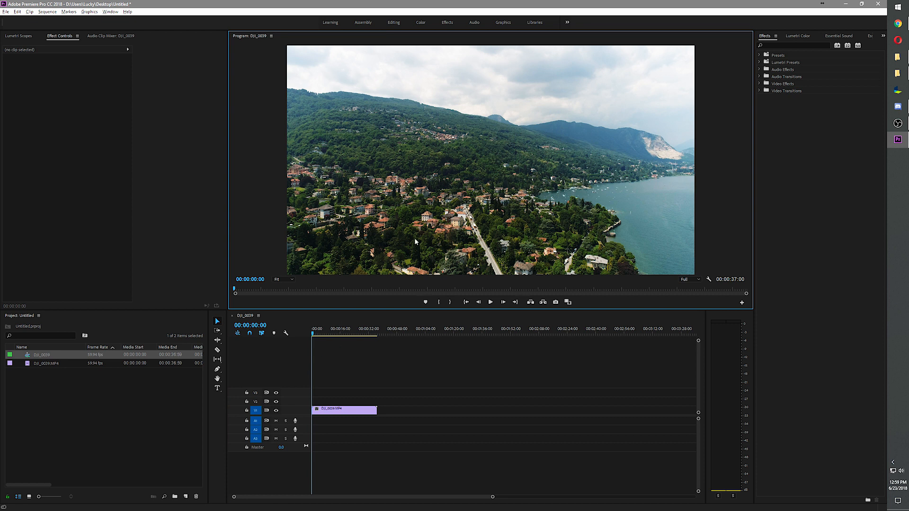
Set the sequence's editing mode to Custom with a timebase of 59.94 frames/second
{"action": "left_click", "coordinate": [48, 12]}
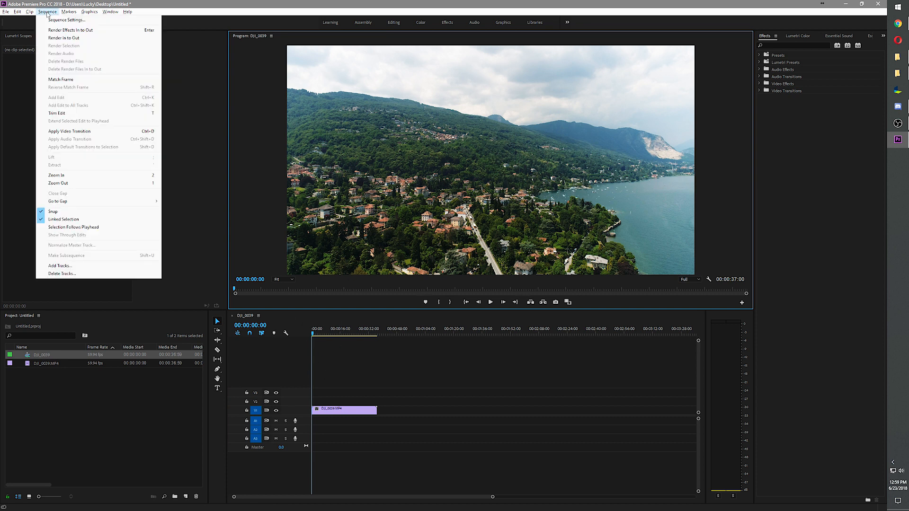
{"action": "left_click", "coordinate": [51, 20]}
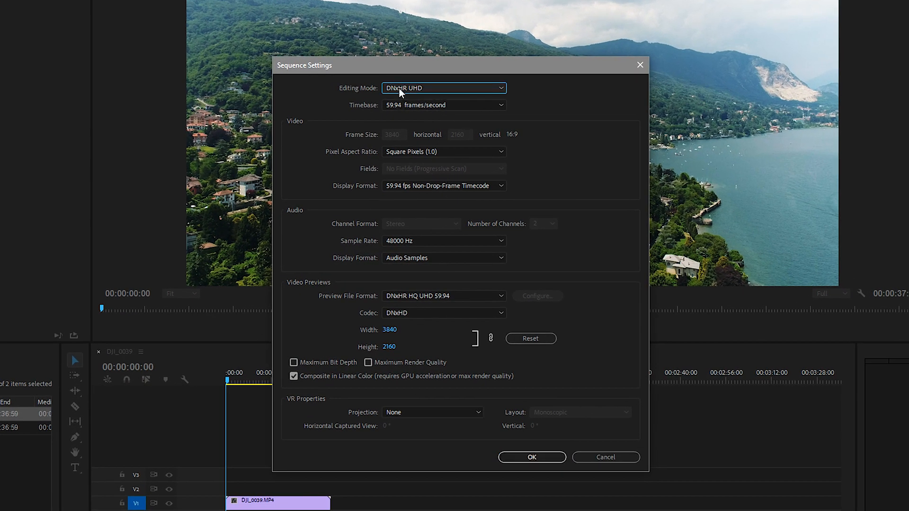
{"action": "left_click", "coordinate": [399, 88]}
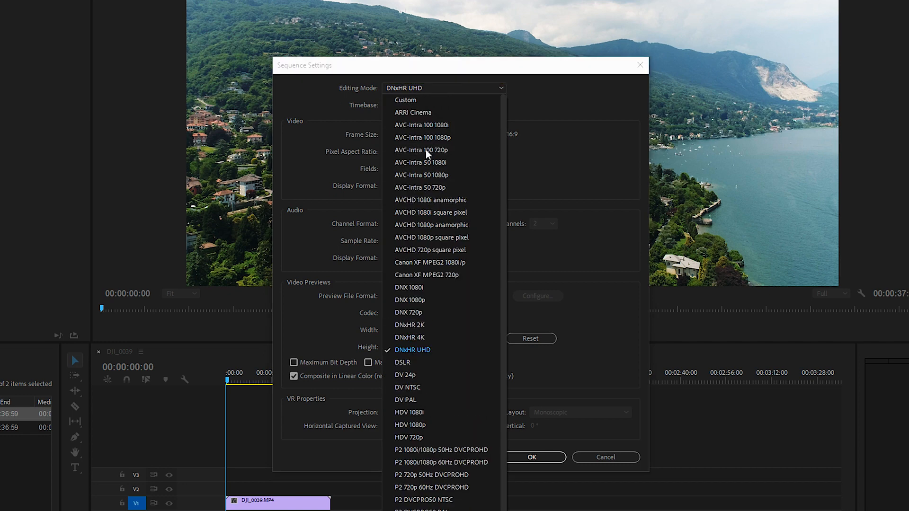
{"action": "left_click", "coordinate": [411, 100]}
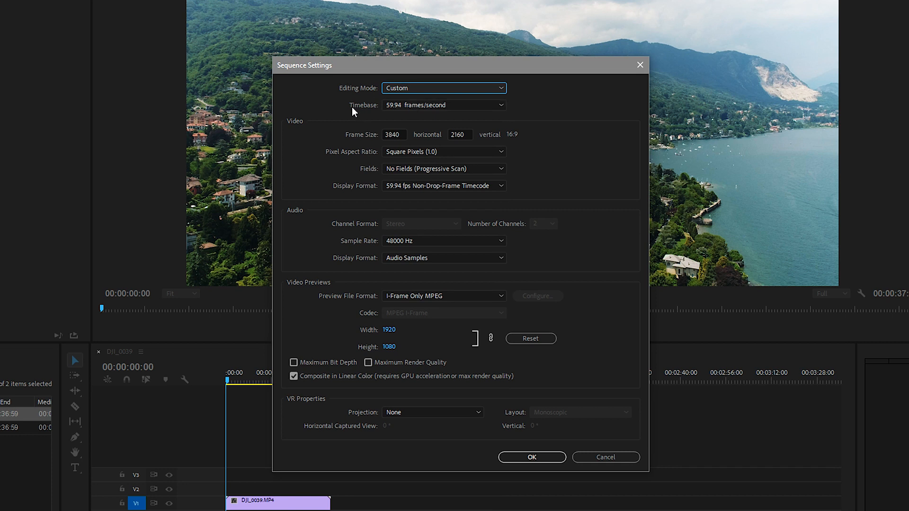
{"action": "left_click", "coordinate": [410, 108]}
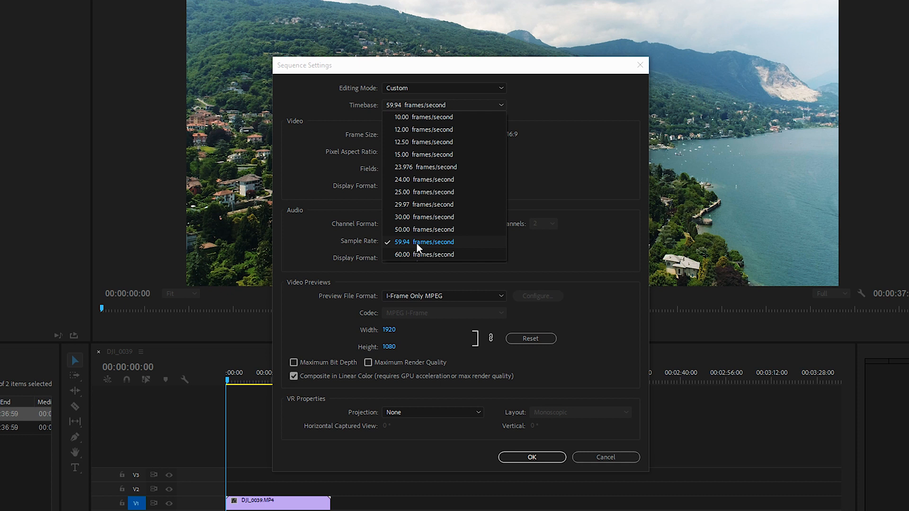
{"action": "left_click", "coordinate": [421, 105]}
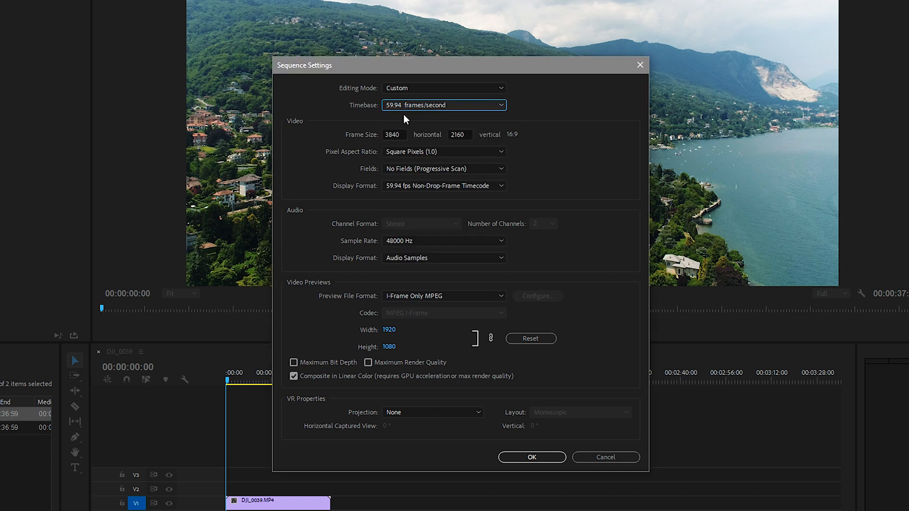
Review the sequence's frame size, the audio sample rate choices and the available preview file formats
{"action": "left_click", "coordinate": [400, 136]}
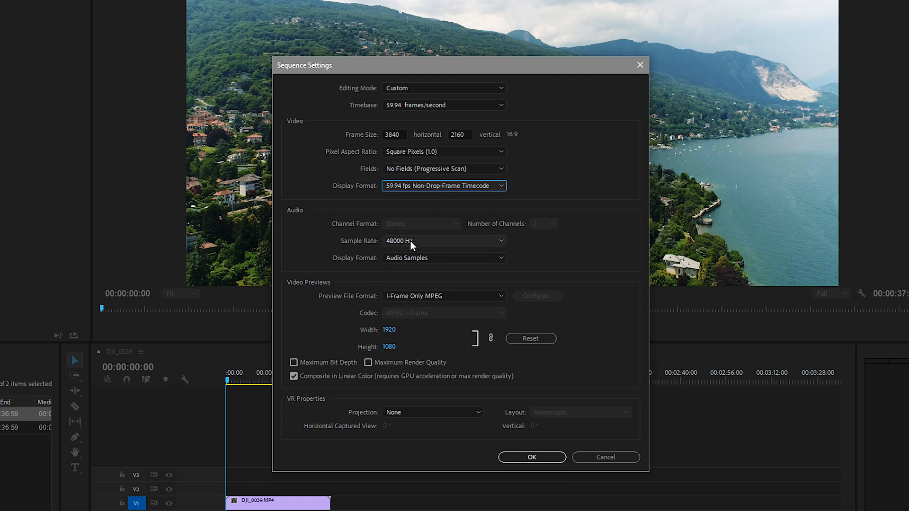
{"action": "left_click", "coordinate": [503, 243]}
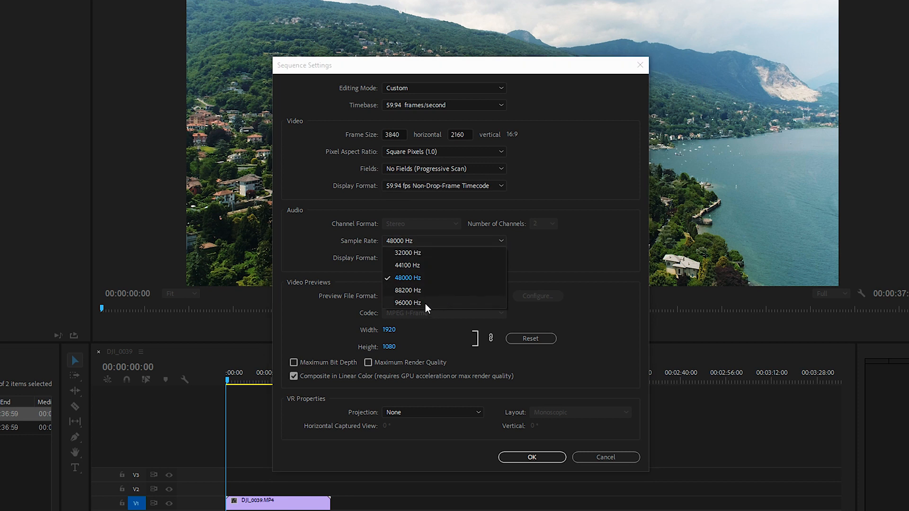
{"action": "left_click", "coordinate": [300, 259]}
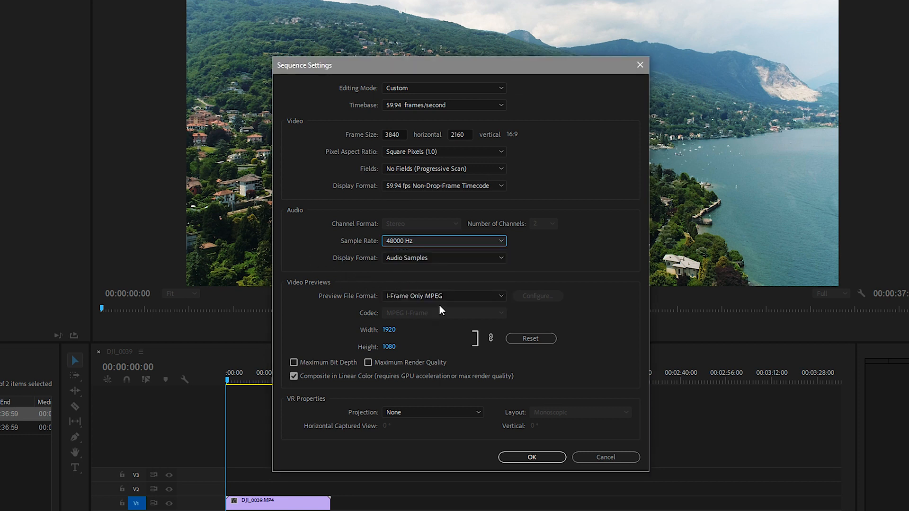
{"action": "left_click", "coordinate": [387, 295]}
{"action": "left_click", "coordinate": [389, 295]}
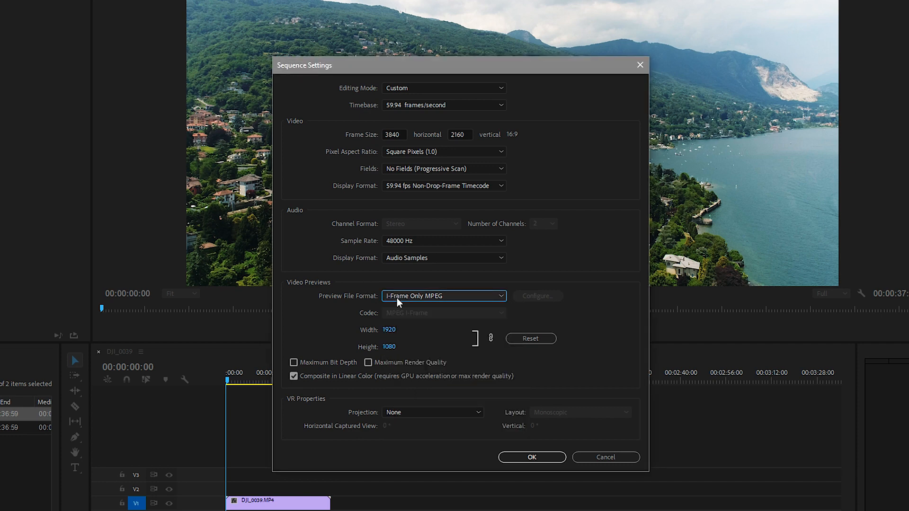
{"action": "left_click", "coordinate": [399, 296]}
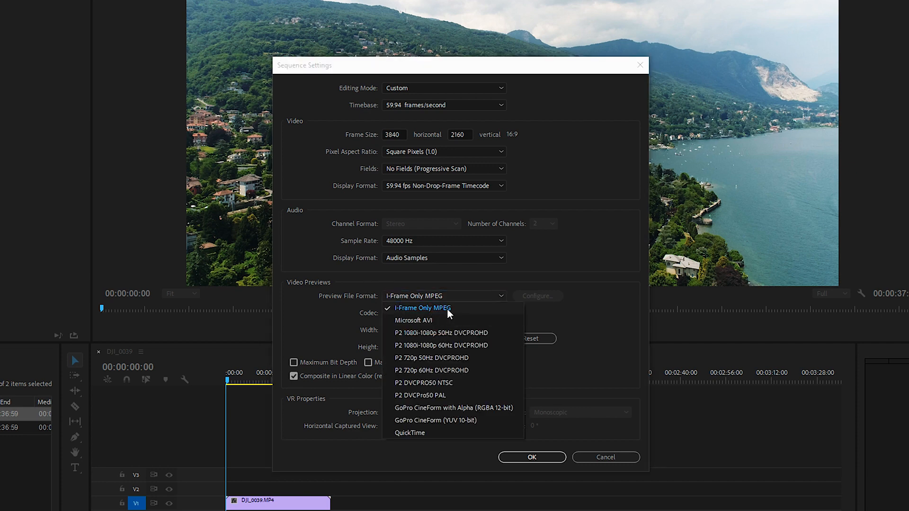
{"action": "left_click", "coordinate": [397, 299]}
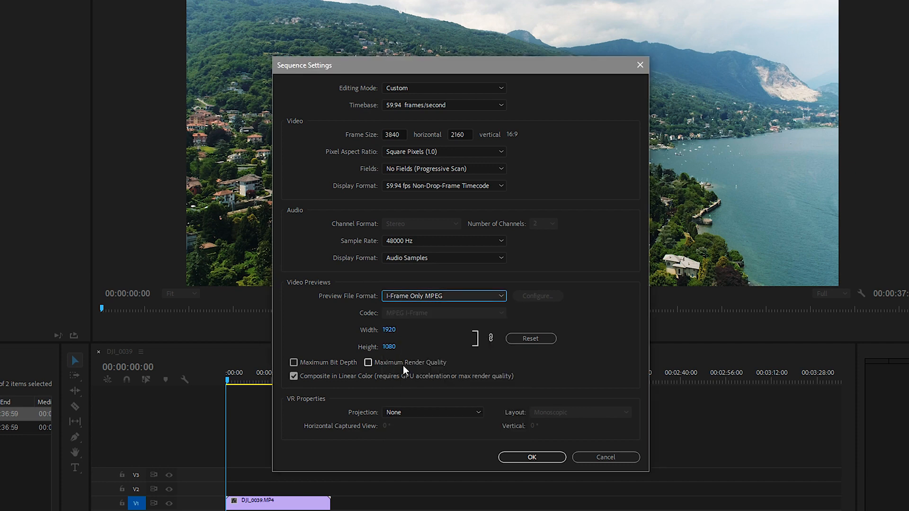
Enable Maximum Render Quality and apply the sequence settings, accepting the deletion of all preview files
{"action": "left_click", "coordinate": [368, 364]}
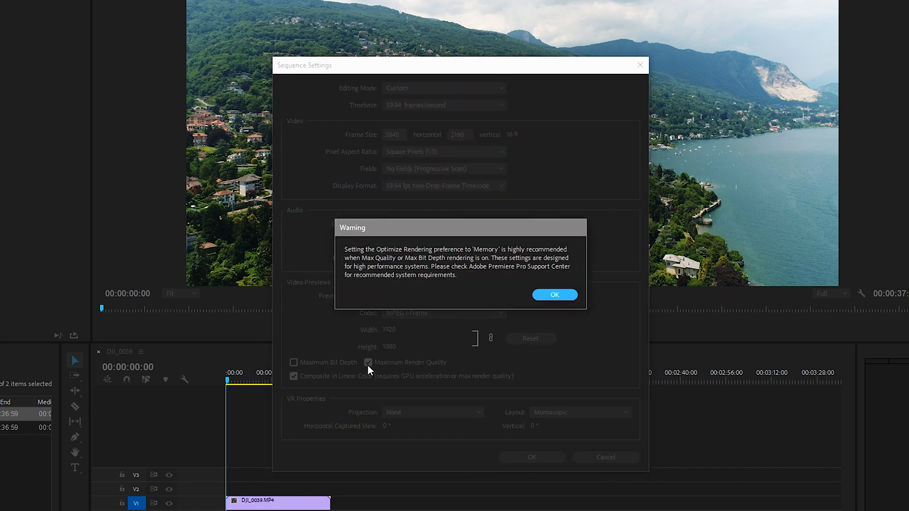
{"action": "left_click", "coordinate": [539, 293]}
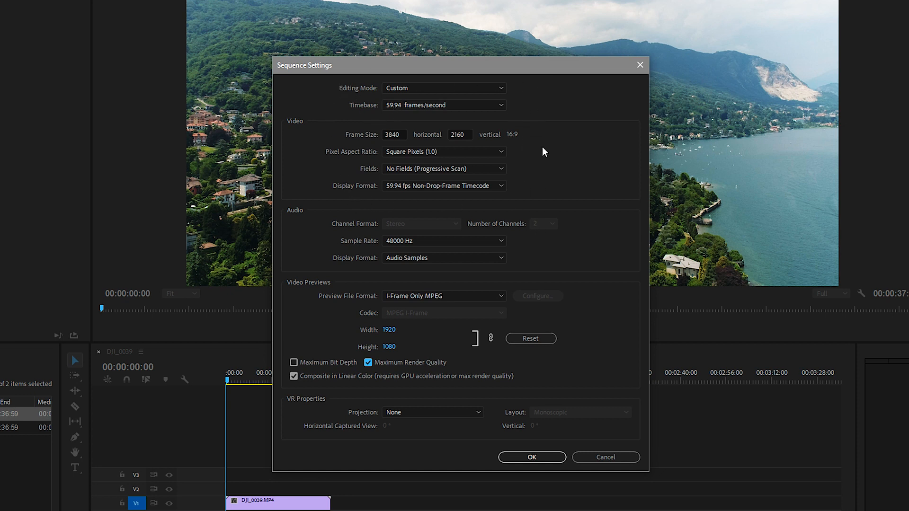
{"action": "left_click", "coordinate": [562, 458]}
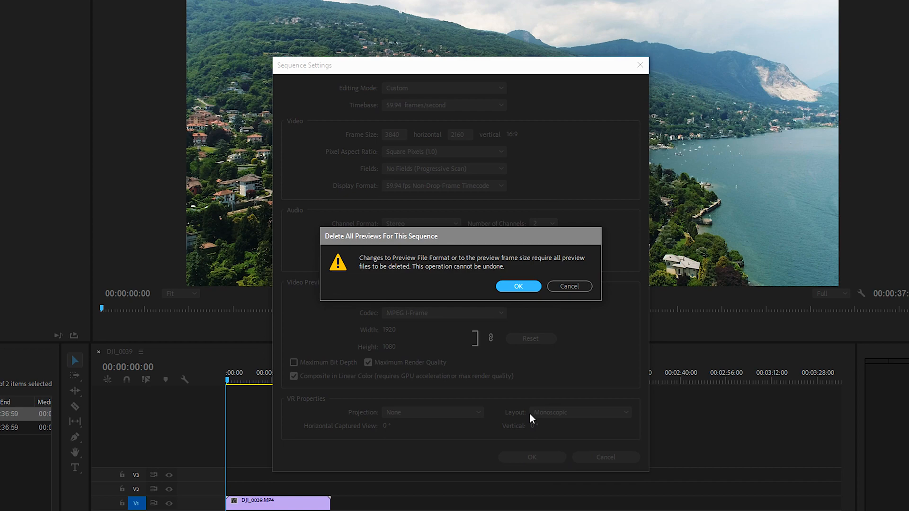
{"action": "left_click", "coordinate": [529, 286]}
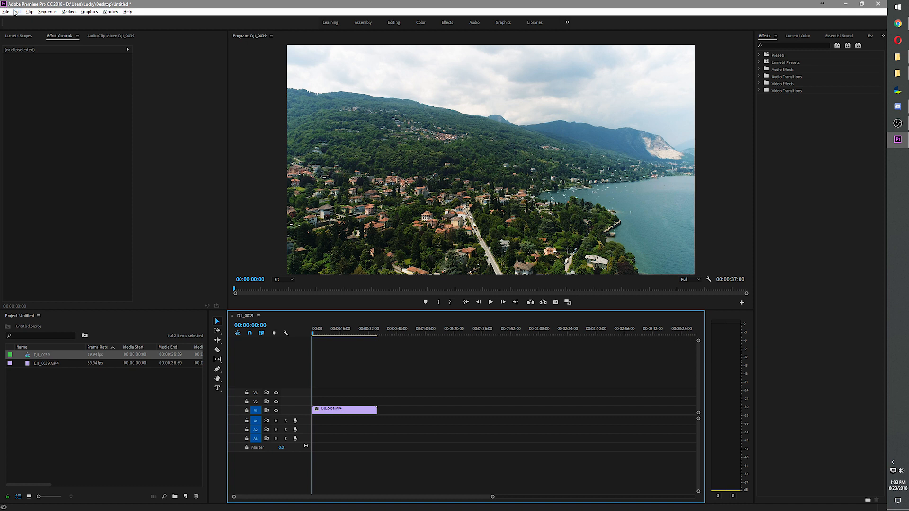
Set the interface brightness to the darkest level and the interactive controls highlight to the lightest level in the Appearance preferences
{"action": "left_click", "coordinate": [16, 11]}
{"action": "mouse_move", "coordinate": [61, 219]}
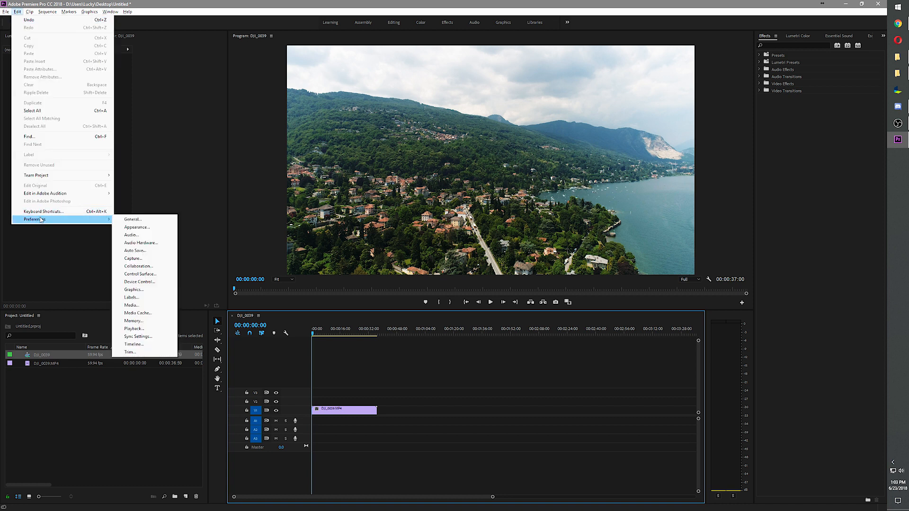
{"action": "left_click", "coordinate": [127, 219]}
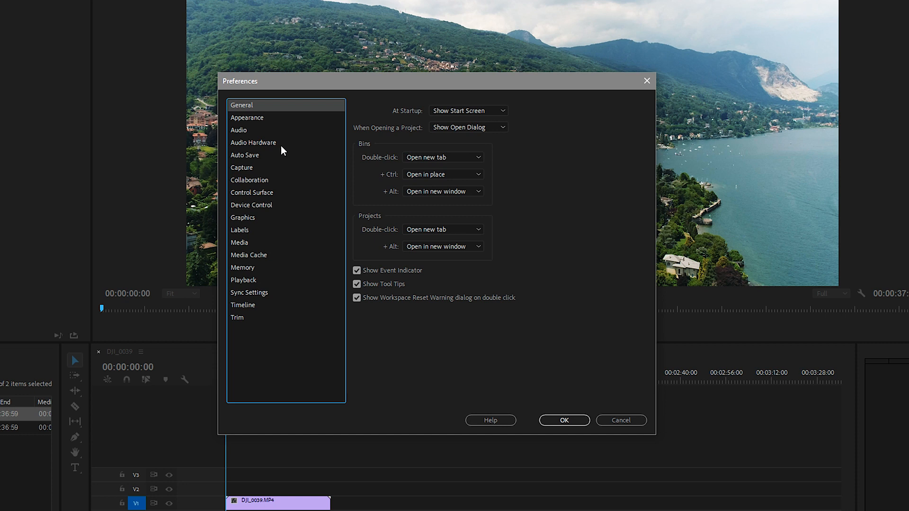
{"action": "left_click", "coordinate": [255, 117]}
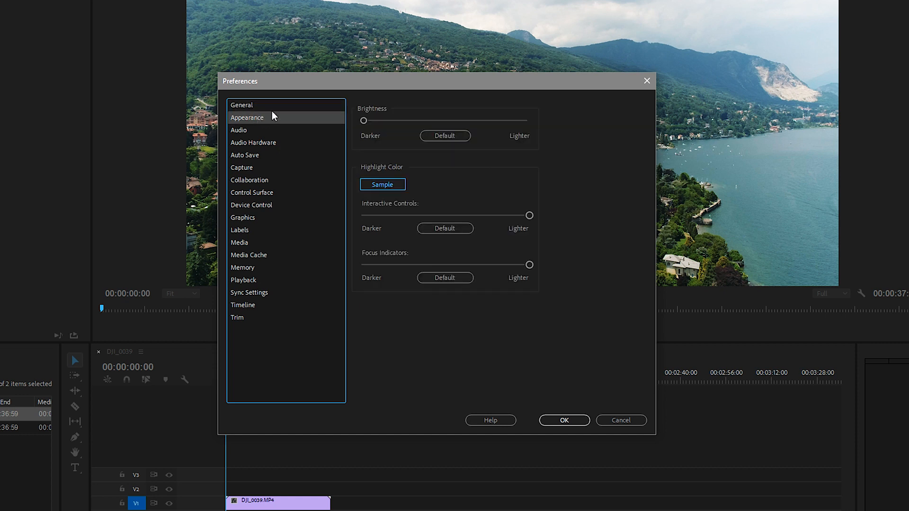
{"action": "left_click_drag", "start_coordinate": [363, 121], "coordinate": [339, 122]}
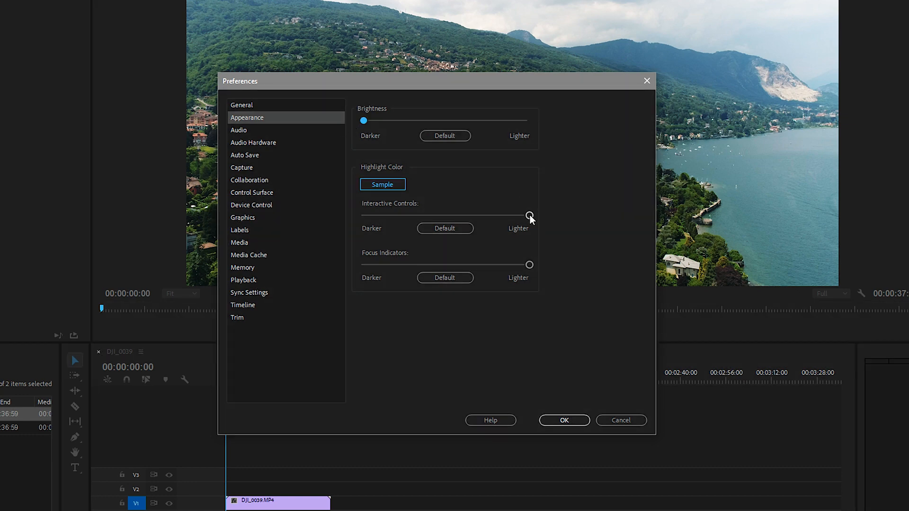
{"action": "mouse_move", "coordinate": [530, 215]}
{"action": "left_mouse_down"}
{"action": "mouse_move", "coordinate": [406, 226]}
{"action": "mouse_move", "coordinate": [530, 216]}
{"action": "left_mouse_up"}
Examine the Auto Save, Capture, Collaboration, Control Surface, Device Control, Graphics, Memory, Appearance and Audio preferences, and accept them
{"action": "left_click", "coordinate": [239, 155]}
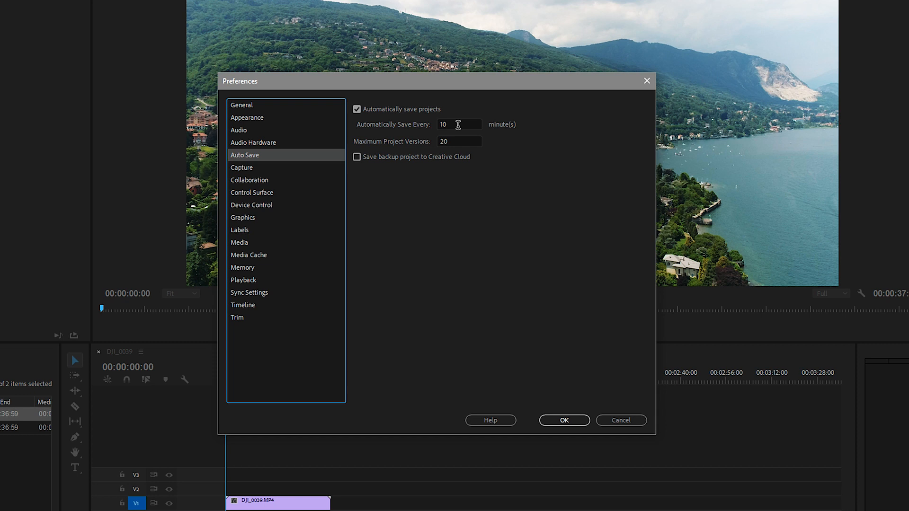
{"action": "left_click", "coordinate": [255, 166]}
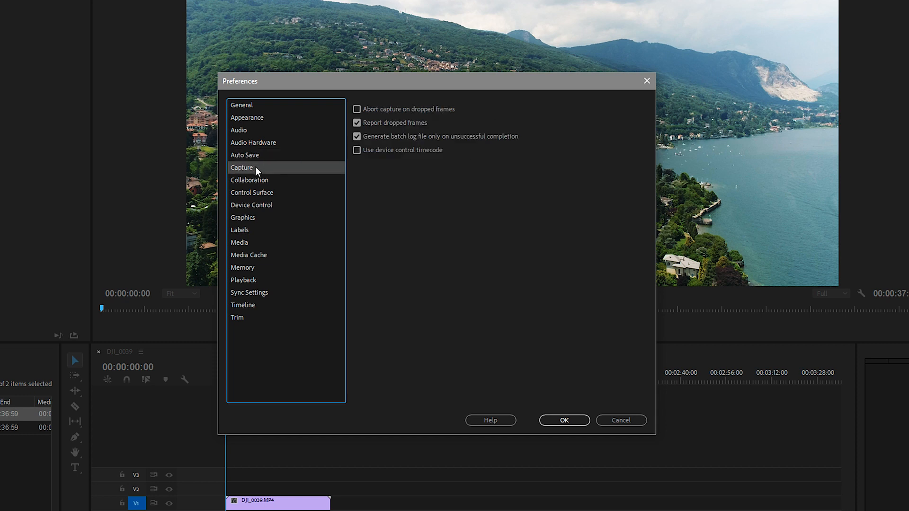
{"action": "left_click", "coordinate": [249, 179]}
{"action": "left_click", "coordinate": [244, 194]}
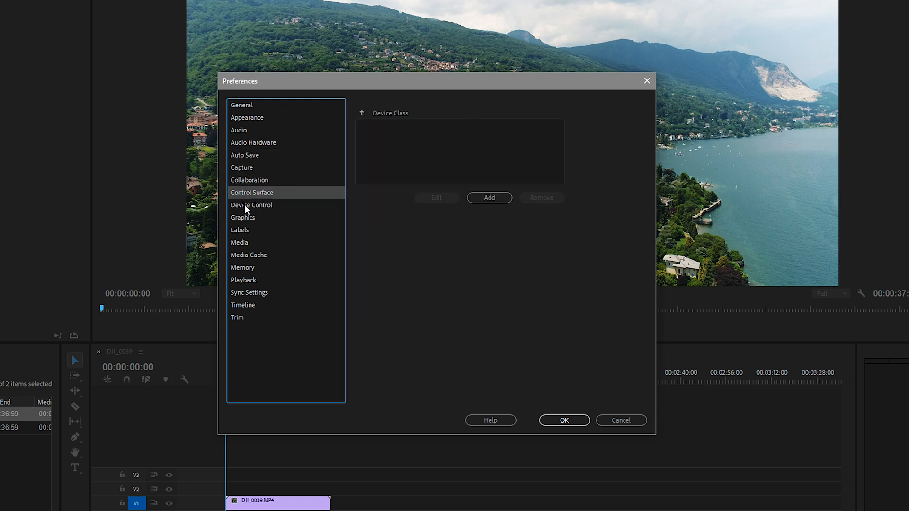
{"action": "left_click", "coordinate": [244, 206]}
{"action": "left_click", "coordinate": [243, 218]}
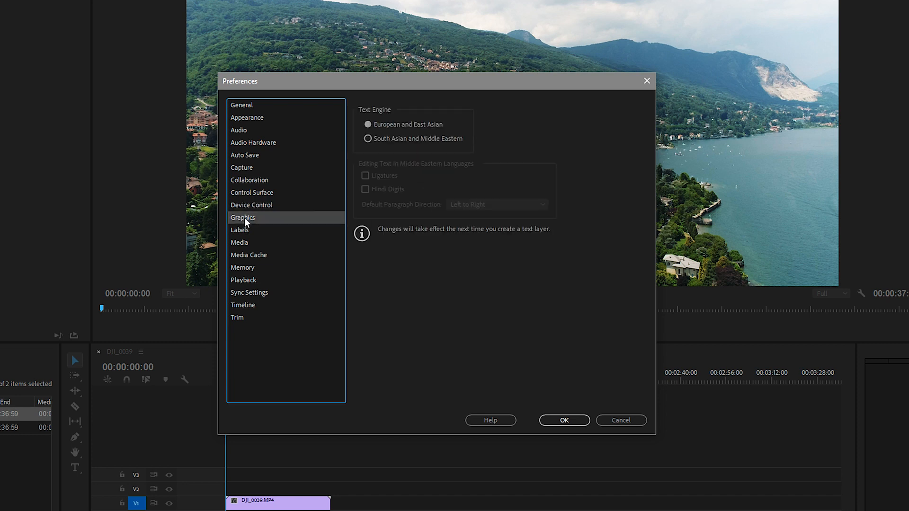
{"action": "left_click", "coordinate": [242, 267]}
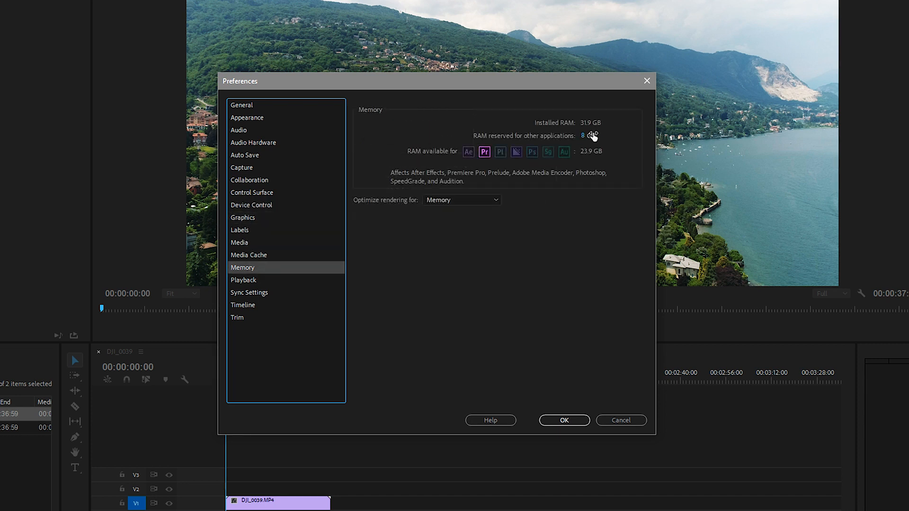
{"action": "left_click", "coordinate": [255, 120]}
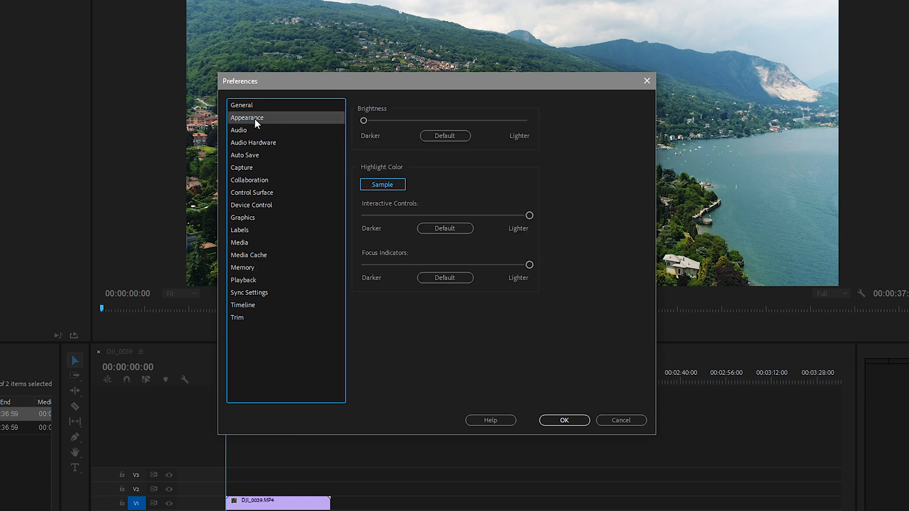
{"action": "left_click", "coordinate": [239, 132]}
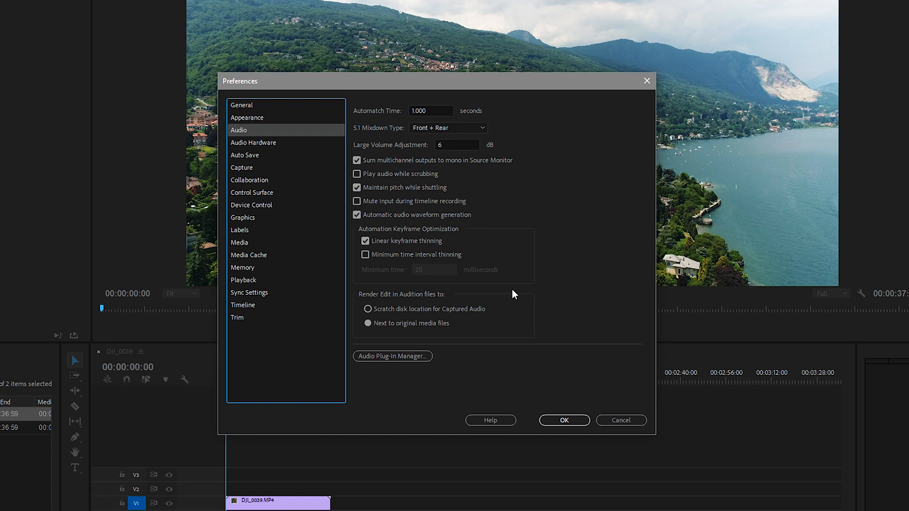
{"action": "left_click", "coordinate": [575, 420]}
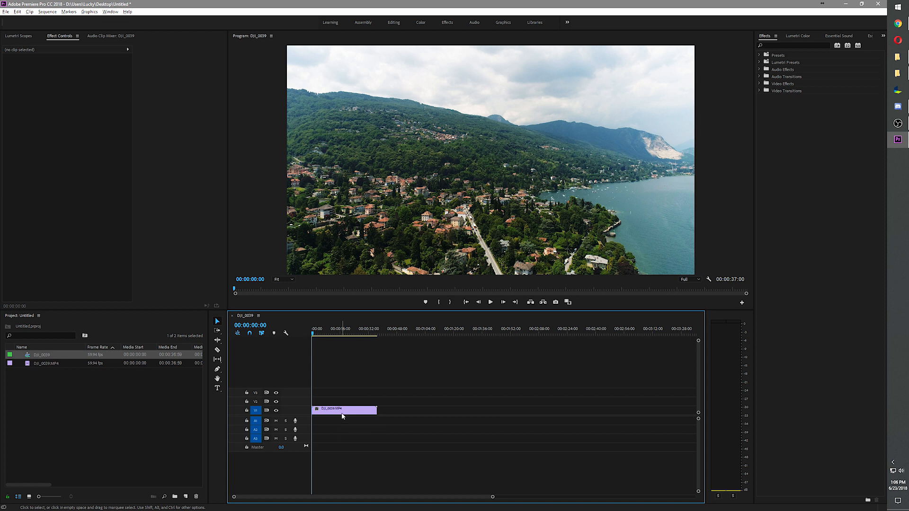
Select the DJI_0039.MP4 clip on track V1 and bring up its effect controls with the playhead at the start
{"action": "left_click", "coordinate": [338, 412]}
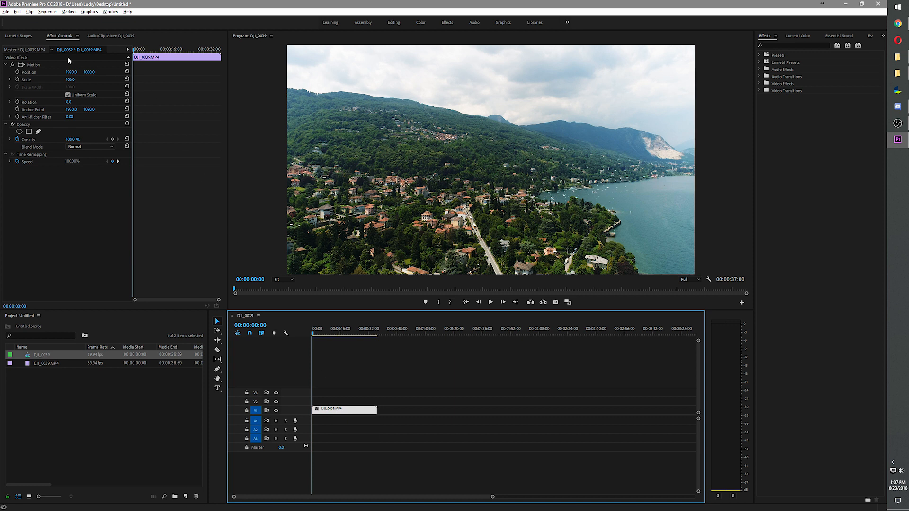
{"action": "mouse_move", "coordinate": [61, 36]}
{"action": "left_mouse_down"}
{"action": "mouse_move", "coordinate": [30, 37]}
{"action": "mouse_move", "coordinate": [53, 39]}
{"action": "left_mouse_up"}
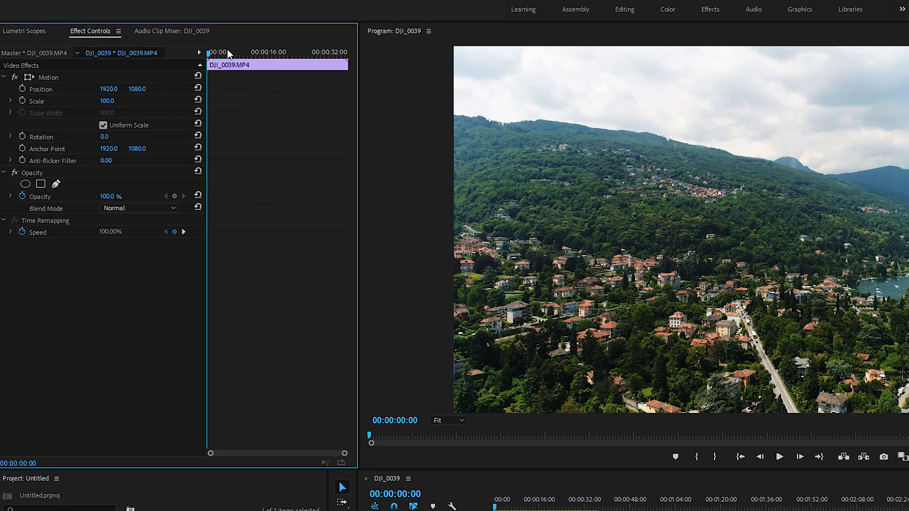
{"action": "mouse_move", "coordinate": [212, 52]}
{"action": "left_mouse_down"}
{"action": "mouse_move", "coordinate": [345, 81]}
{"action": "mouse_move", "coordinate": [280, 81]}
{"action": "mouse_move", "coordinate": [211, 53]}
{"action": "mouse_move", "coordinate": [236, 65]}
{"action": "mouse_move", "coordinate": [218, 65]}
{"action": "mouse_move", "coordinate": [253, 66]}
{"action": "mouse_move", "coordinate": [206, 61]}
{"action": "left_mouse_up"}
Try moving the clip's picture freehand in the Program monitor to a position of about 1796, 833, and undo the move
{"action": "left_click", "coordinate": [41, 77]}
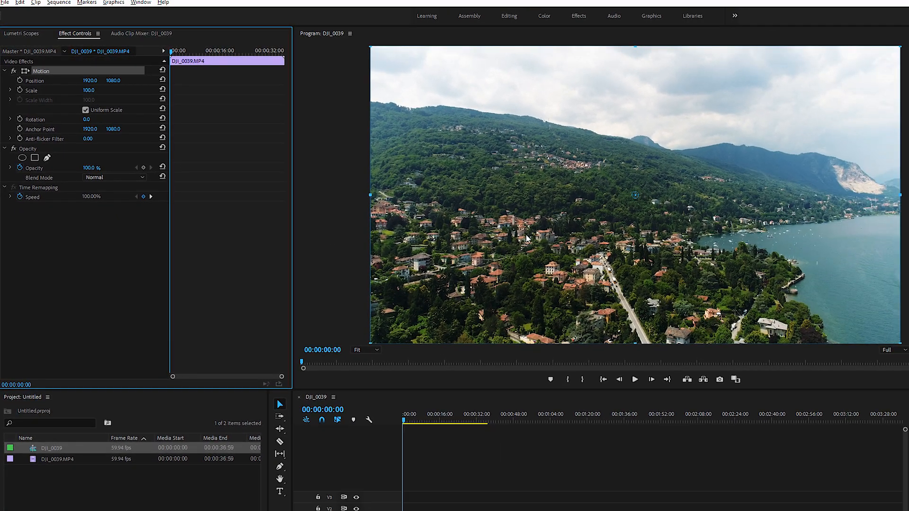
{"action": "left_click_drag", "start_coordinate": [524, 219], "coordinate": [503, 202]}
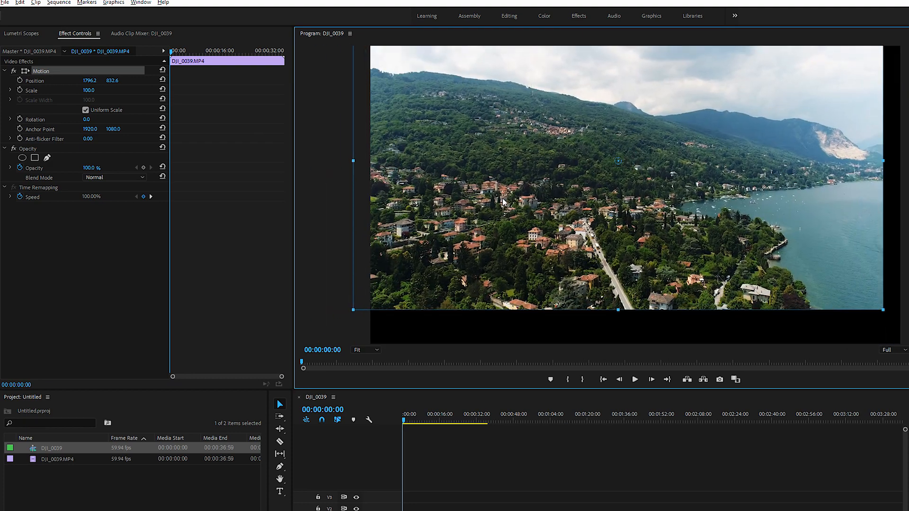
{"action": "key", "text": "ctrl+z"}
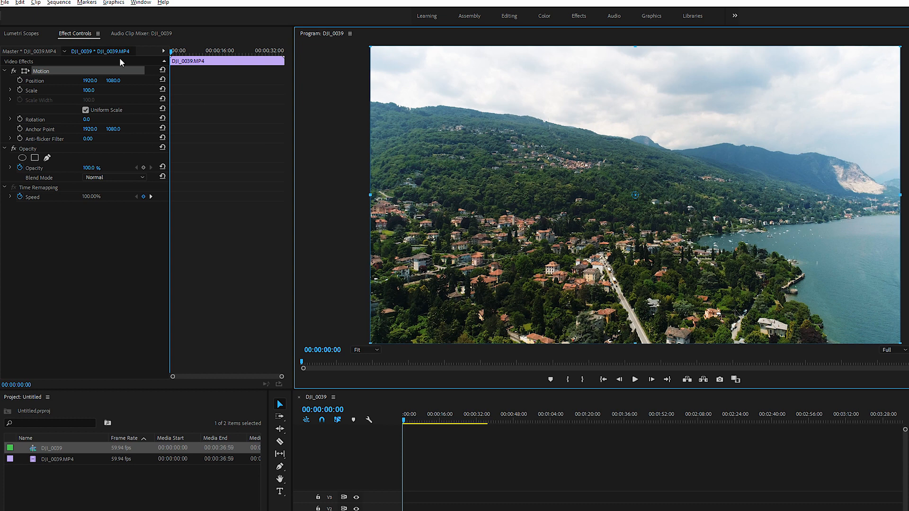
Set the clip's horizontal Position value to 1000
{"action": "left_click", "coordinate": [53, 91]}
{"action": "left_click", "coordinate": [35, 81]}
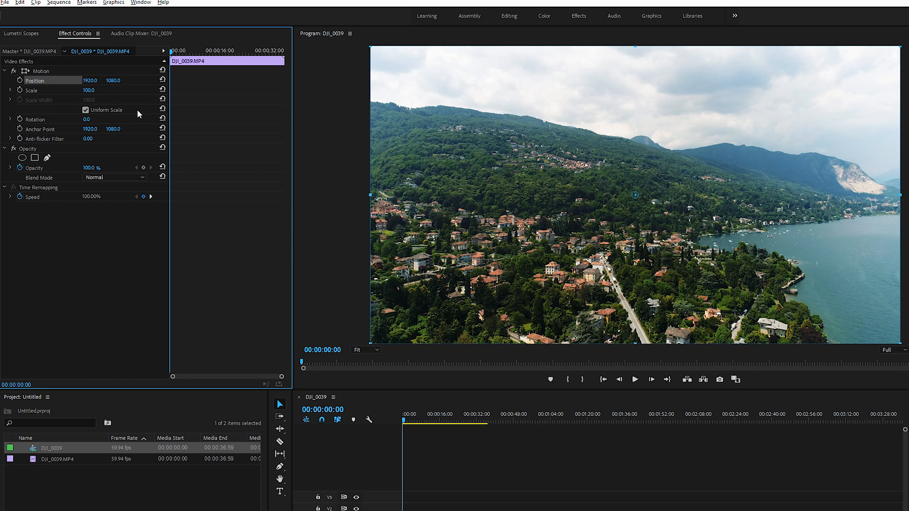
{"action": "left_click", "coordinate": [95, 81]}
{"action": "type", "text": "1000"}
{"action": "key", "text": "Return"}
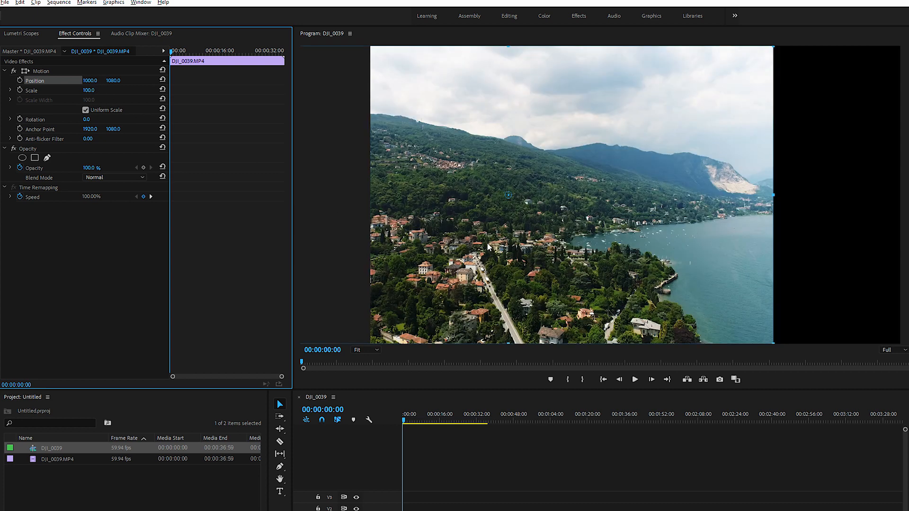
Set the clip's horizontal Position back to 1920, try shifting its vertical position and undo that shift
{"action": "left_click", "coordinate": [88, 81]}
{"action": "type", "text": "1920"}
{"action": "key", "text": "Return"}
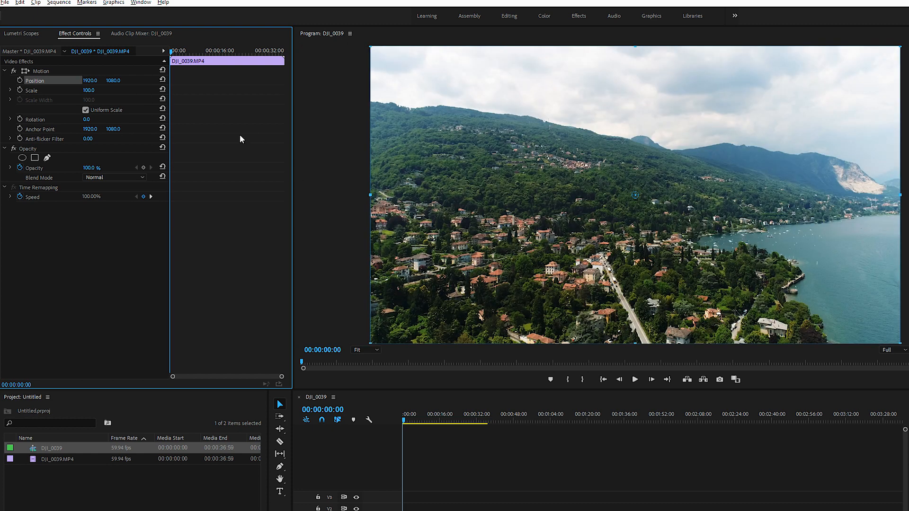
{"action": "left_click_drag", "start_coordinate": [113, 80], "coordinate": [83, 81]}
{"action": "key", "text": "ctrl+z"}
Set the clip's Scale to 150
{"action": "left_click", "coordinate": [52, 90]}
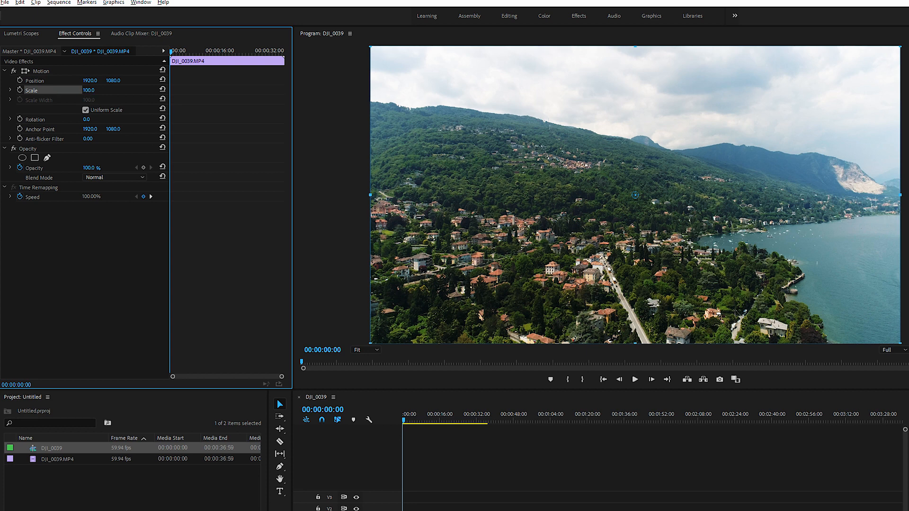
{"action": "left_click", "coordinate": [91, 90]}
{"action": "left_click", "coordinate": [91, 90]}
{"action": "left_click_drag", "start_coordinate": [99, 90], "coordinate": [76, 89]}
{"action": "type", "text": "150"}
{"action": "key", "text": "Return"}
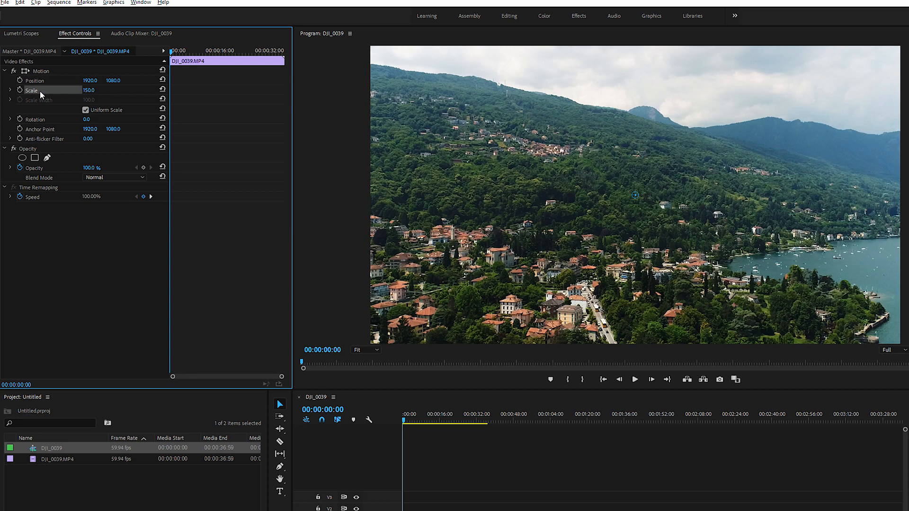
Set the clip's Scale to 50 and reset the parameter to its default
{"action": "left_click", "coordinate": [94, 89]}
{"action": "type", "text": "50"}
{"action": "key", "text": "Return"}
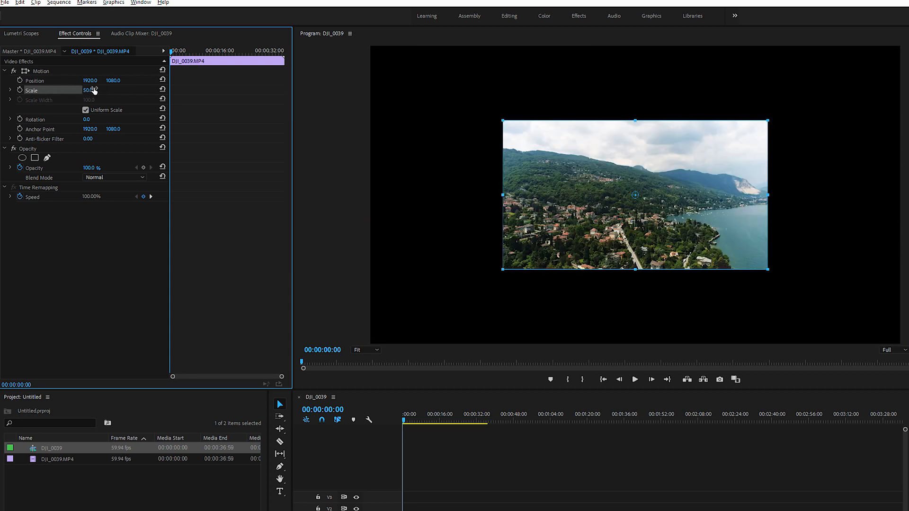
{"action": "left_click", "coordinate": [162, 89]}
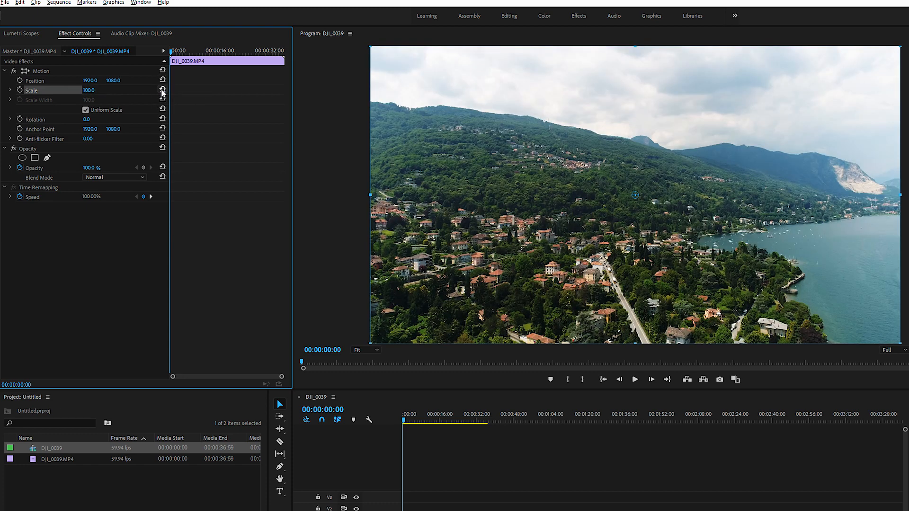
Turn off Uniform Scale for the clip and try adjusting Scale Height and Scale Width independently
{"action": "left_click", "coordinate": [92, 111]}
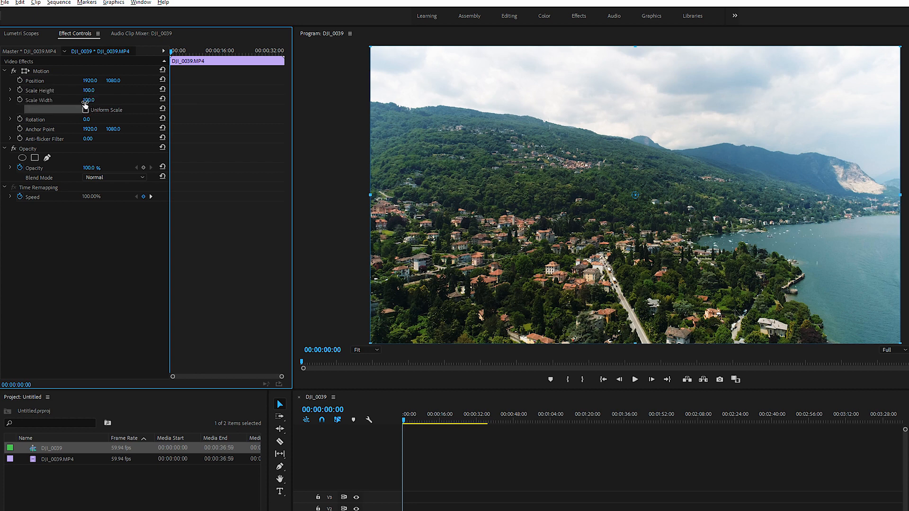
{"action": "mouse_move", "coordinate": [88, 91]}
{"action": "left_mouse_down"}
{"action": "mouse_move", "coordinate": [67, 91]}
{"action": "mouse_move", "coordinate": [99, 99]}
{"action": "mouse_move", "coordinate": [86, 100]}
{"action": "left_mouse_up"}
{"action": "left_click", "coordinate": [99, 99]}
{"action": "type", "text": "31"}
{"action": "key", "text": "Return"}
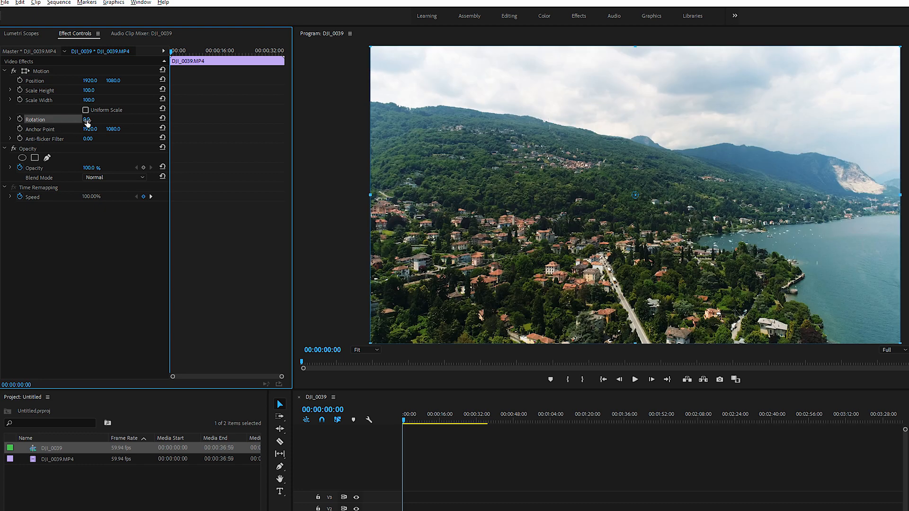
Try rotating the clip by 90° and by 180°, and reset the Rotation parameter
{"action": "left_click", "coordinate": [87, 121]}
{"action": "type", "text": "90"}
{"action": "key", "text": "Return"}
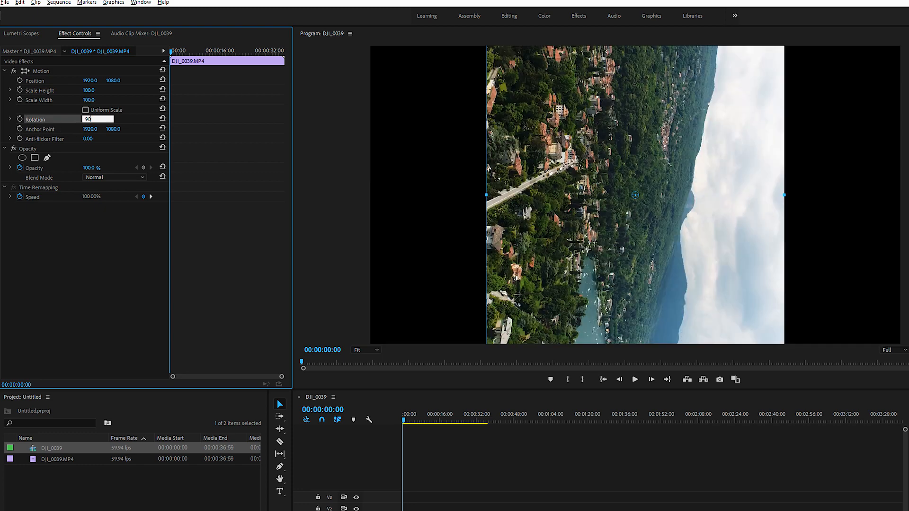
{"action": "left_click", "coordinate": [98, 117]}
{"action": "type", "text": "180"}
{"action": "key", "text": "Return"}
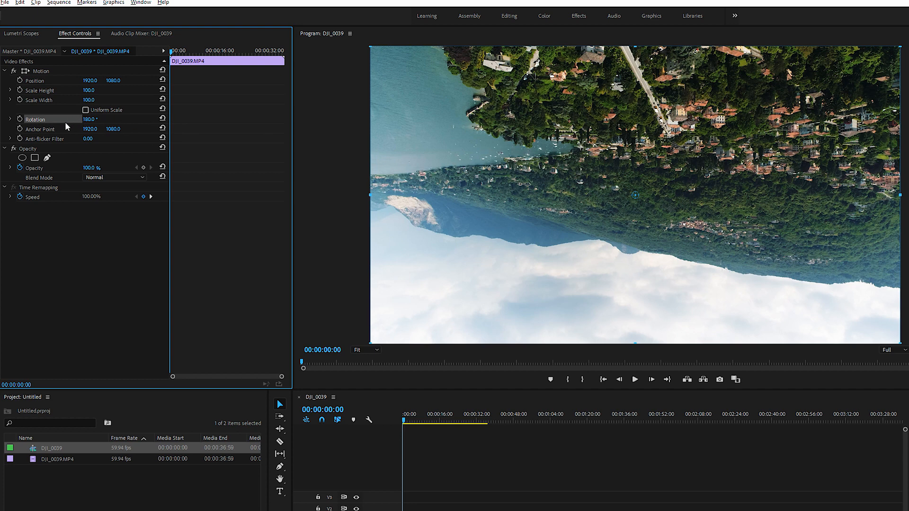
{"action": "left_click", "coordinate": [162, 118]}
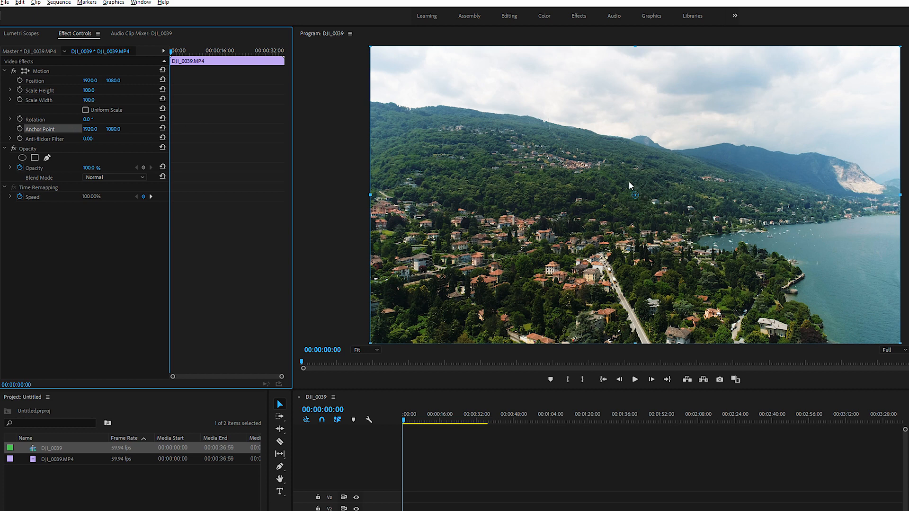
Try moving the clip's Anchor Point to about 1555, 1371 and rotating the picture around it
{"action": "left_click_drag", "start_coordinate": [94, 130], "coordinate": [238, 131]}
{"action": "left_click", "coordinate": [57, 72]}
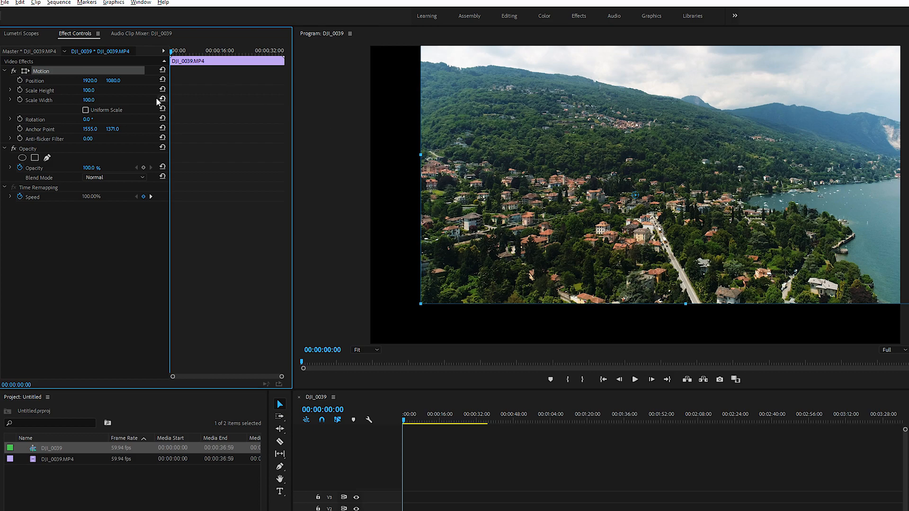
{"action": "left_click_drag", "start_coordinate": [86, 120], "coordinate": [274, 120]}
Examine the Anti-flicker Filter parameter of the clip's Motion effect
{"action": "left_click", "coordinate": [43, 140]}
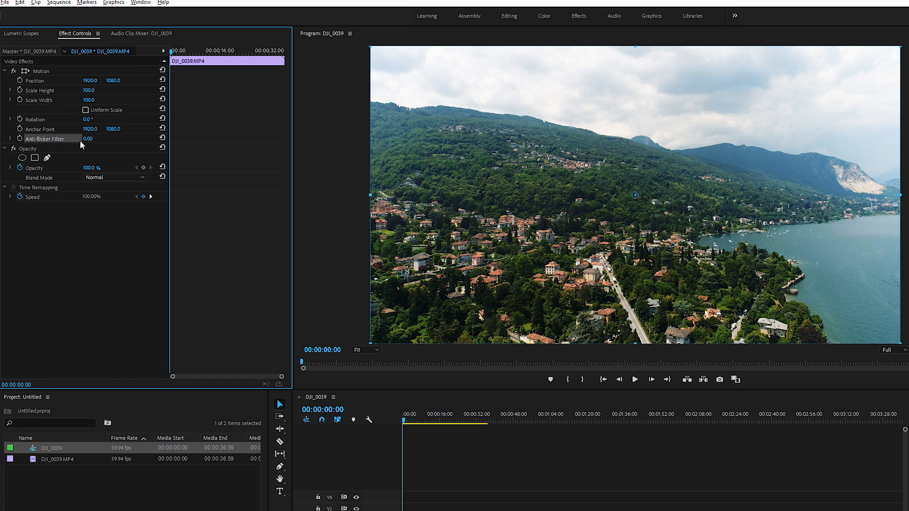
{"action": "left_click", "coordinate": [11, 138]}
{"action": "left_click", "coordinate": [11, 138]}
Set the Opacity of the DJI_0039.MP4 clip to 50%
{"action": "left_click", "coordinate": [33, 150]}
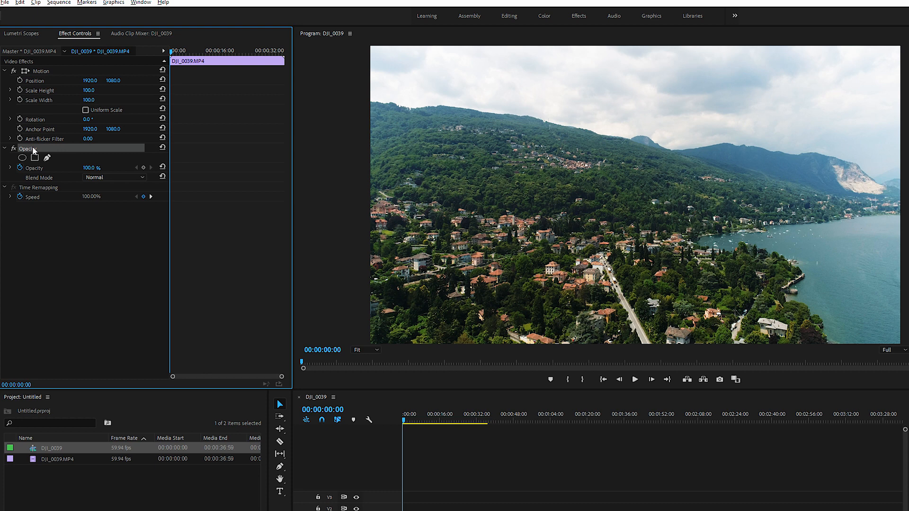
{"action": "left_click", "coordinate": [90, 168]}
{"action": "type", "text": "60"}
{"action": "key", "text": "Return"}
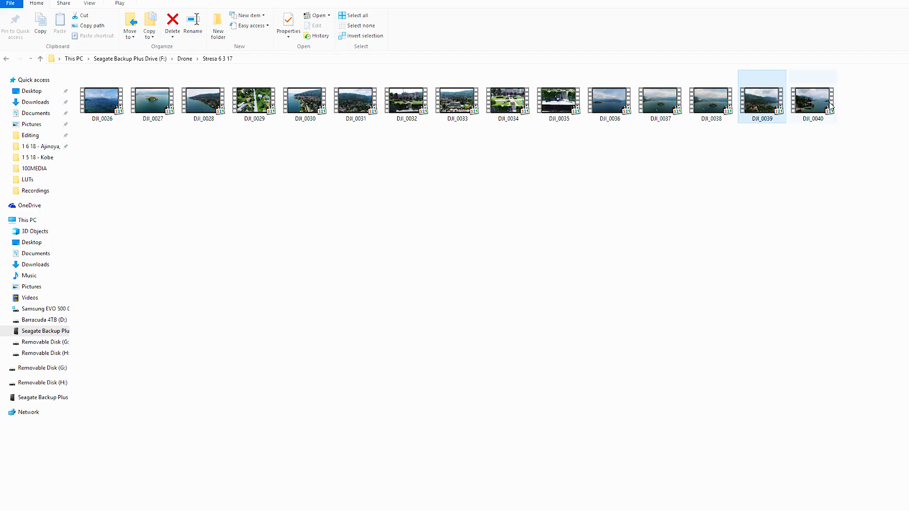
Add the DJI_0040 clip from the Stresa 6 3 17 folder to track V2, at the sequence start beneath DJI_0039.MP4
{"action": "left_click", "coordinate": [812, 100]}
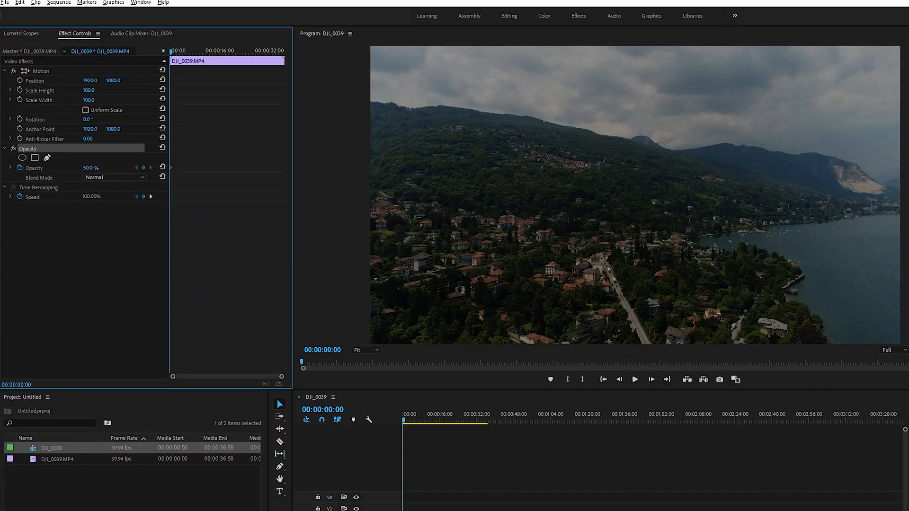
{"action": "left_click_drag", "start_coordinate": [812, 100], "coordinate": [427, 508]}
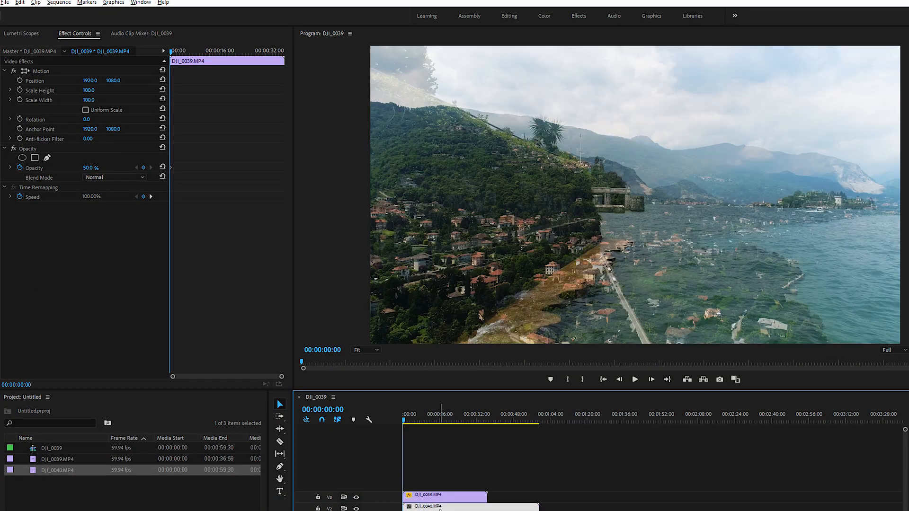
Set the Opacity of the DJI_0039.MP4 clip to 100% and try moving DJI_0040.MP4 from track V2 to V3
{"action": "left_click", "coordinate": [435, 507]}
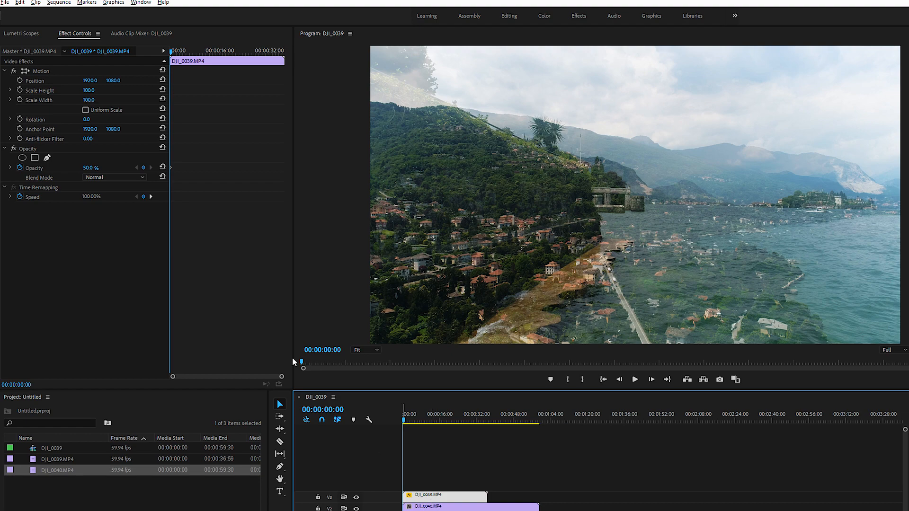
{"action": "left_click_drag", "start_coordinate": [93, 168], "coordinate": [121, 168]}
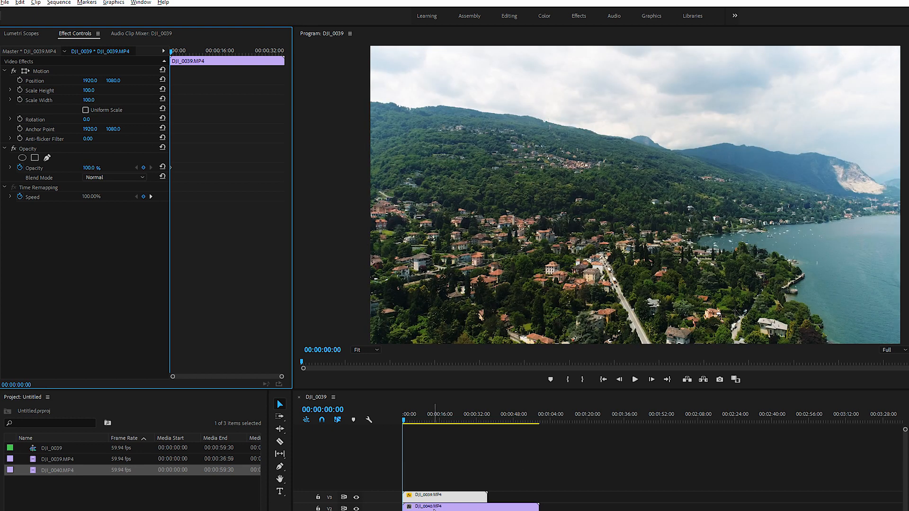
{"action": "left_click_drag", "start_coordinate": [434, 507], "coordinate": [577, 496]}
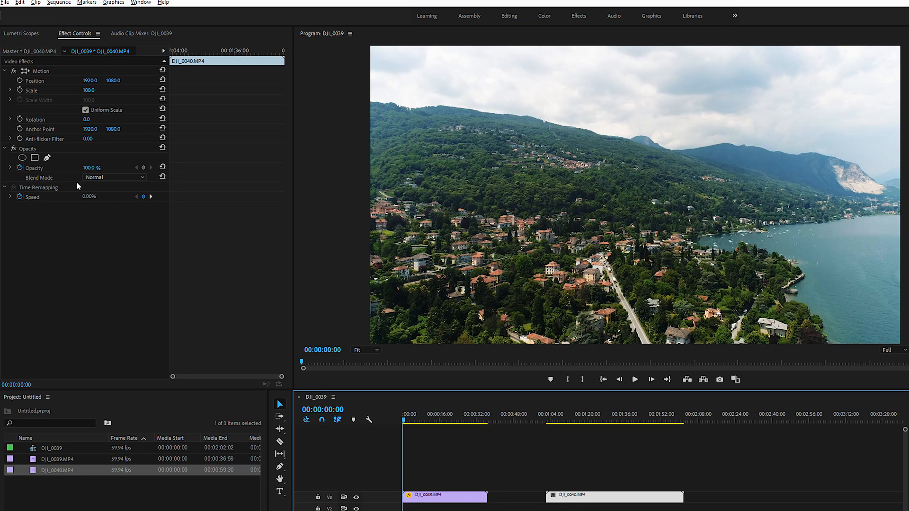
{"action": "key", "text": "ctrl+z"}
Try the Screen blend mode on the DJI_0039.MP4 clip and preview the composite at 00:00:01:36
{"action": "left_click", "coordinate": [60, 177]}
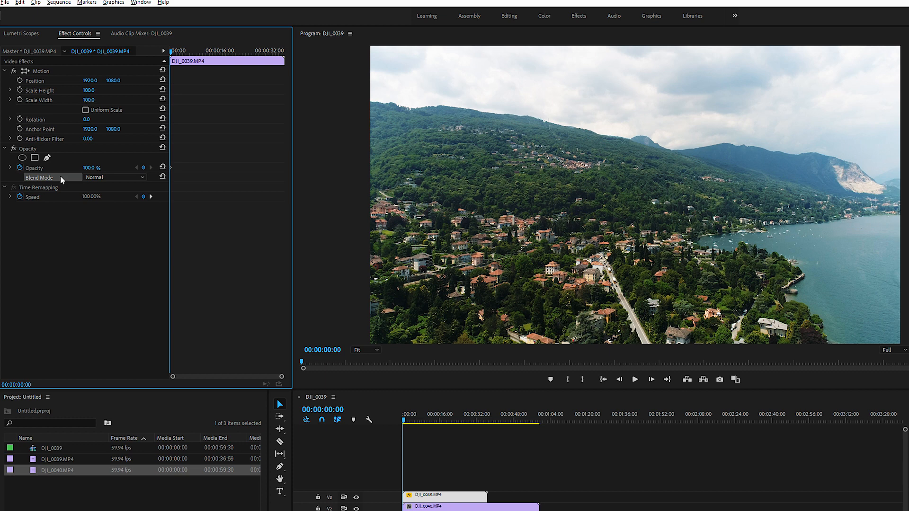
{"action": "left_click", "coordinate": [118, 177]}
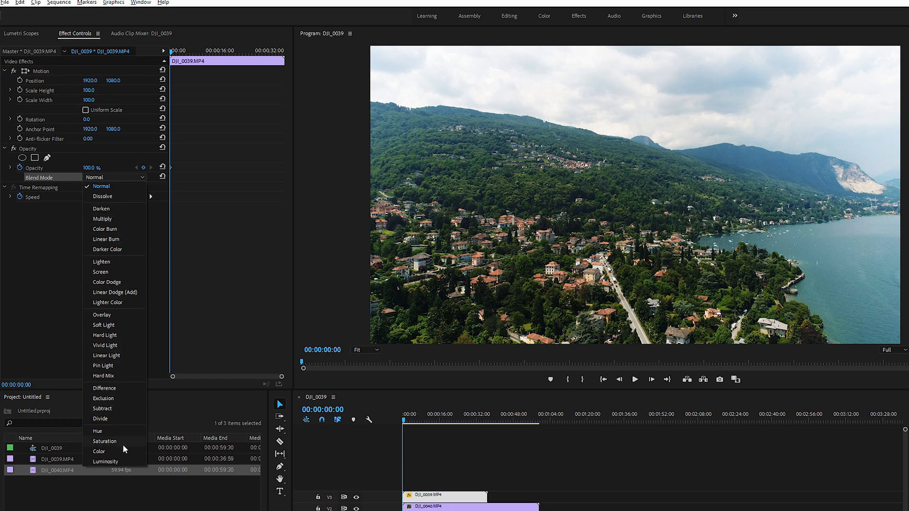
{"action": "left_click", "coordinate": [101, 272]}
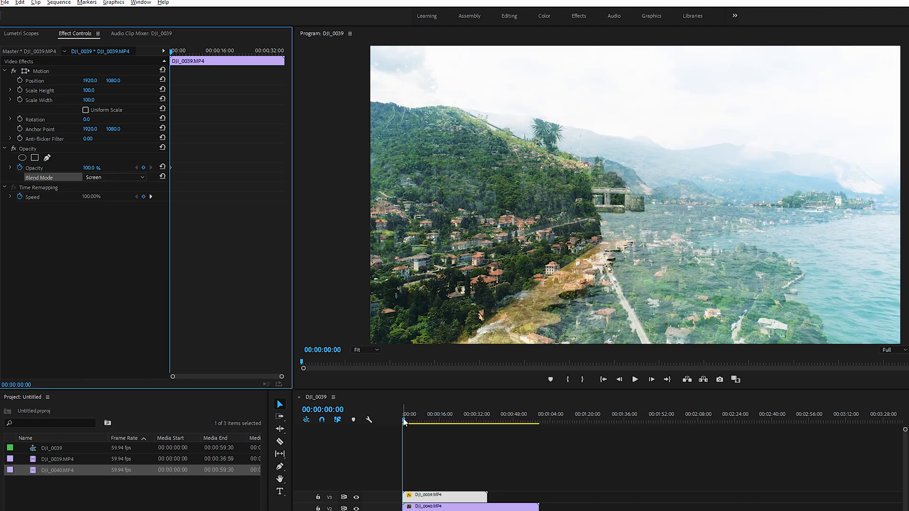
{"action": "mouse_move", "coordinate": [404, 421]}
{"action": "left_mouse_down"}
{"action": "mouse_move", "coordinate": [429, 426]}
{"action": "mouse_move", "coordinate": [406, 426]}
{"action": "left_mouse_up"}
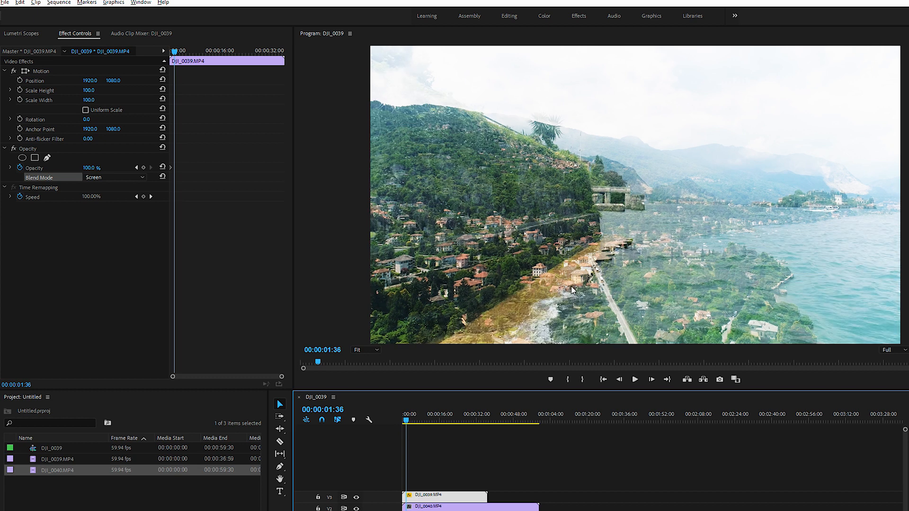
Try the Linear Burn and Dissolve blend modes on the DJI_0039.MP4 clip, ending on Normal
{"action": "left_click", "coordinate": [117, 178]}
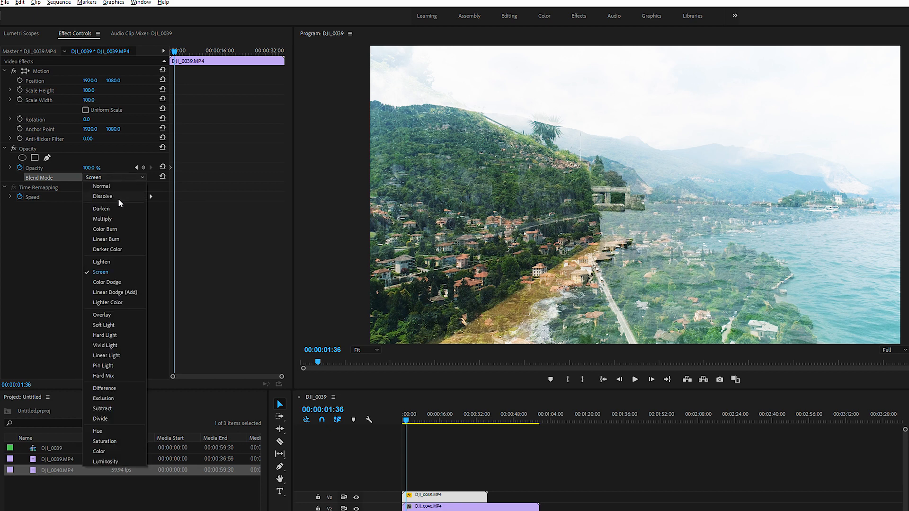
{"action": "left_click", "coordinate": [106, 240]}
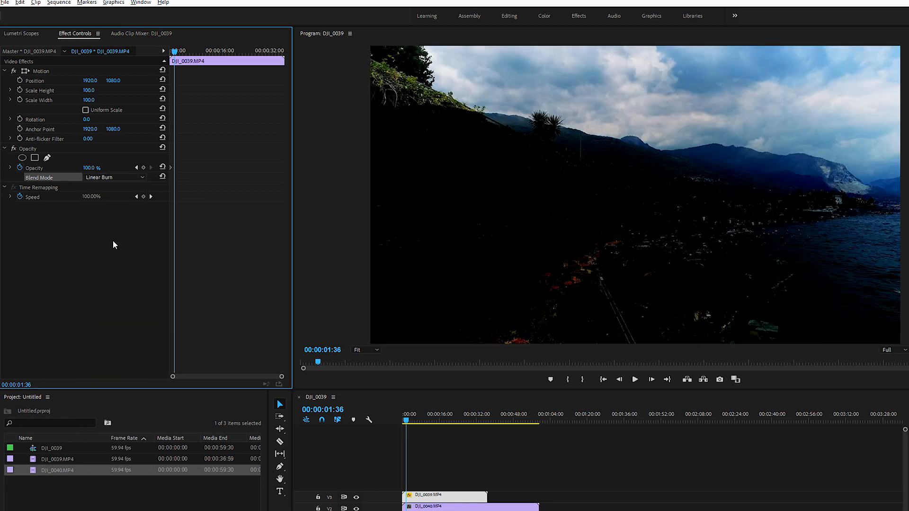
{"action": "left_click", "coordinate": [114, 179]}
{"action": "left_click", "coordinate": [112, 197]}
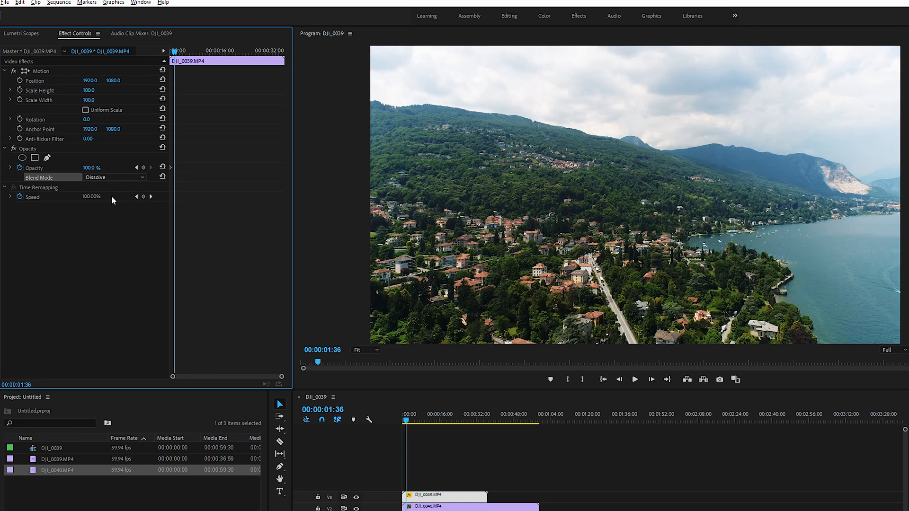
{"action": "left_click", "coordinate": [134, 177]}
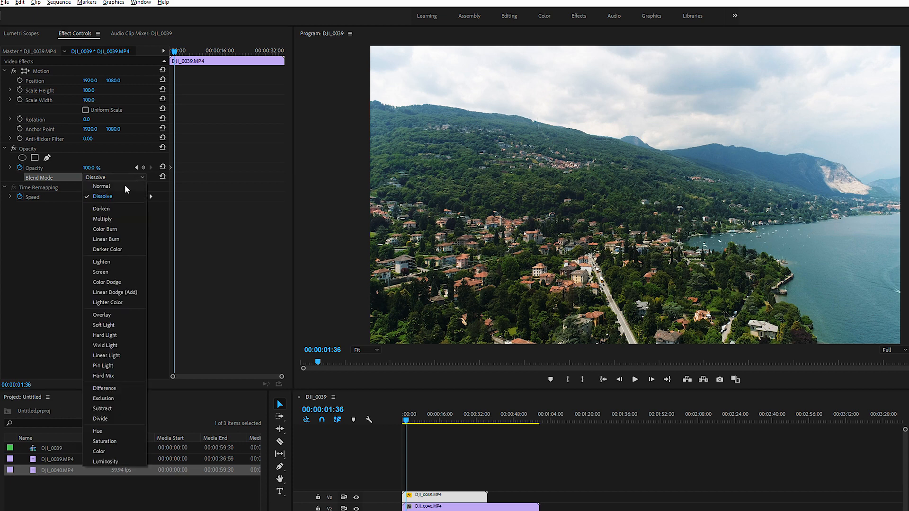
{"action": "left_click", "coordinate": [125, 187]}
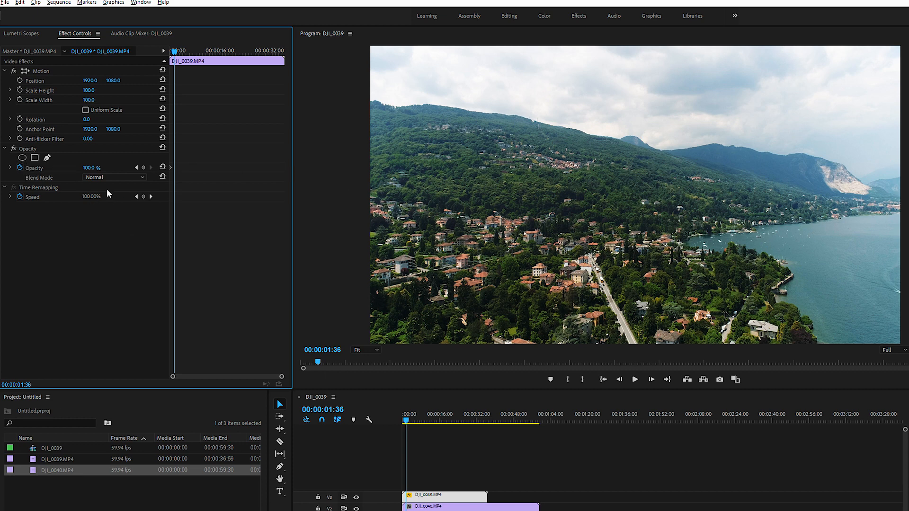
Draw a closed five-point Pen mask for the clip's Opacity around the green hillside above the town
{"action": "left_click", "coordinate": [47, 158]}
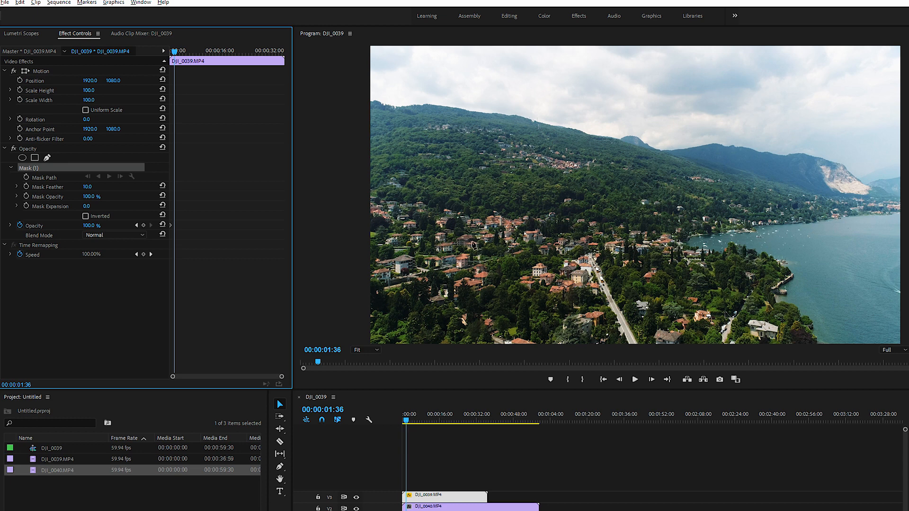
{"action": "left_click", "coordinate": [409, 116]}
{"action": "left_click", "coordinate": [410, 205]}
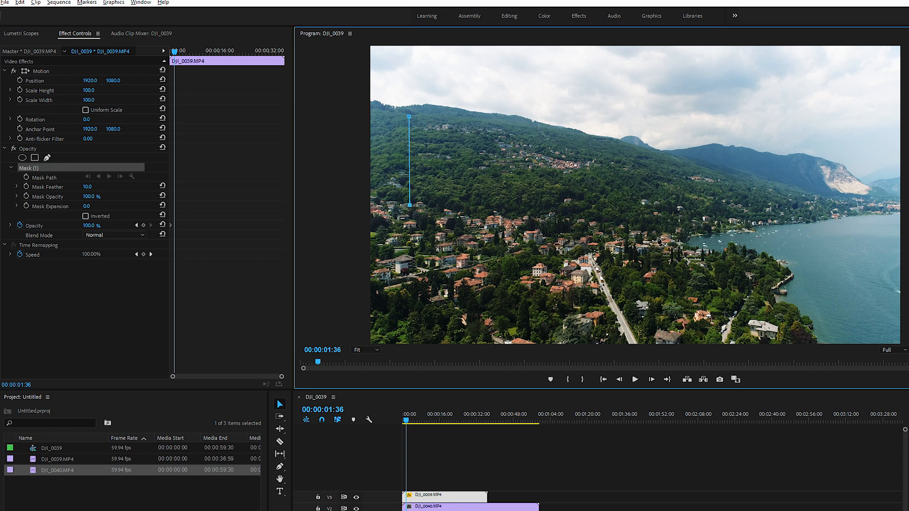
{"action": "left_click", "coordinate": [657, 238]}
{"action": "left_click", "coordinate": [846, 214]}
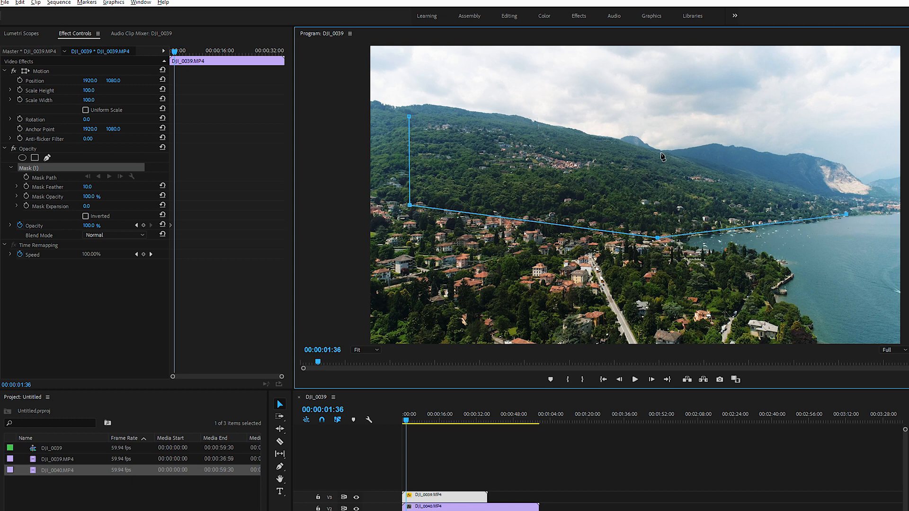
{"action": "left_click", "coordinate": [661, 151]}
{"action": "left_click", "coordinate": [409, 116]}
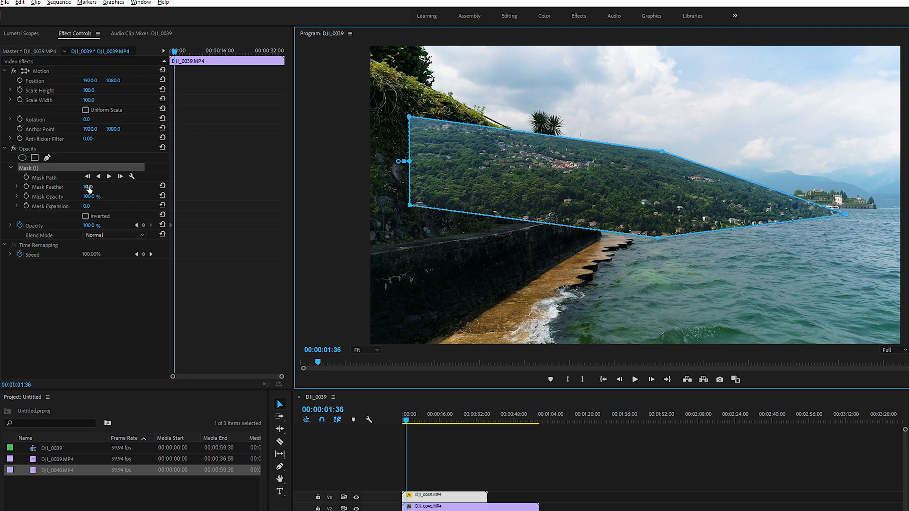
Set the hillside mask's Mask Feather to 0 and adjust its Mask Expansion
{"action": "mouse_move", "coordinate": [87, 187]}
{"action": "left_mouse_down"}
{"action": "mouse_move", "coordinate": [185, 193]}
{"action": "mouse_move", "coordinate": [90, 202]}
{"action": "left_mouse_up"}
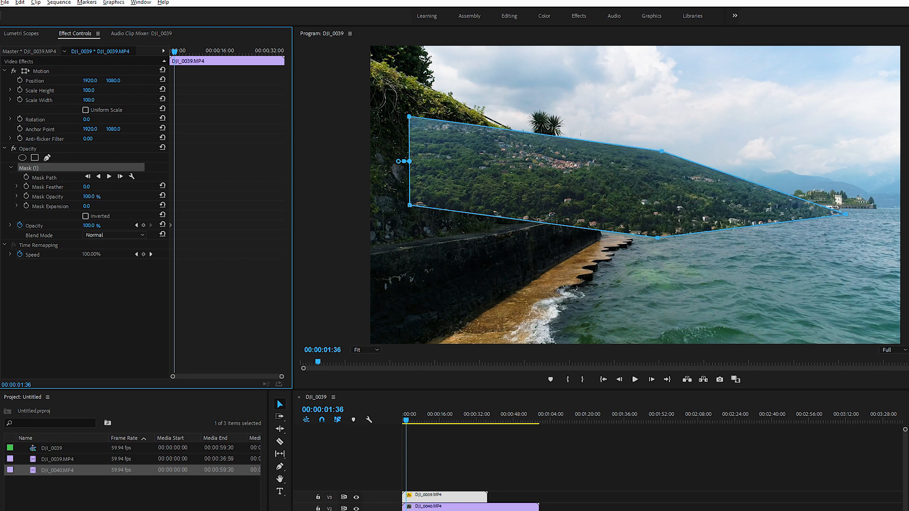
{"action": "left_click_drag", "start_coordinate": [87, 206], "coordinate": [194, 206]}
{"action": "left_click", "coordinate": [49, 245]}
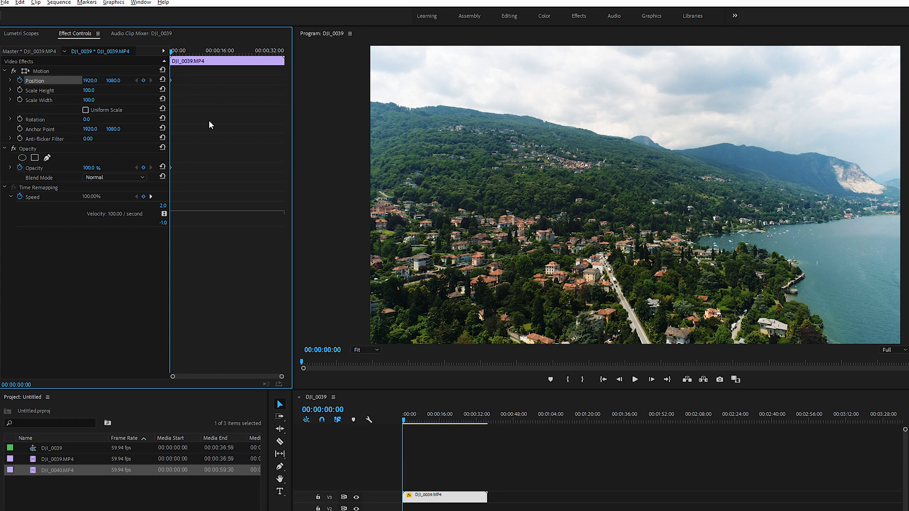
Animate the clip's horizontal Position from 5414 at the sequence start to 89 at 00:00:31:30 and play back the move
{"action": "left_click_drag", "start_coordinate": [94, 80], "coordinate": [908, 81]}
{"action": "left_click_drag", "start_coordinate": [175, 55], "coordinate": [267, 55]}
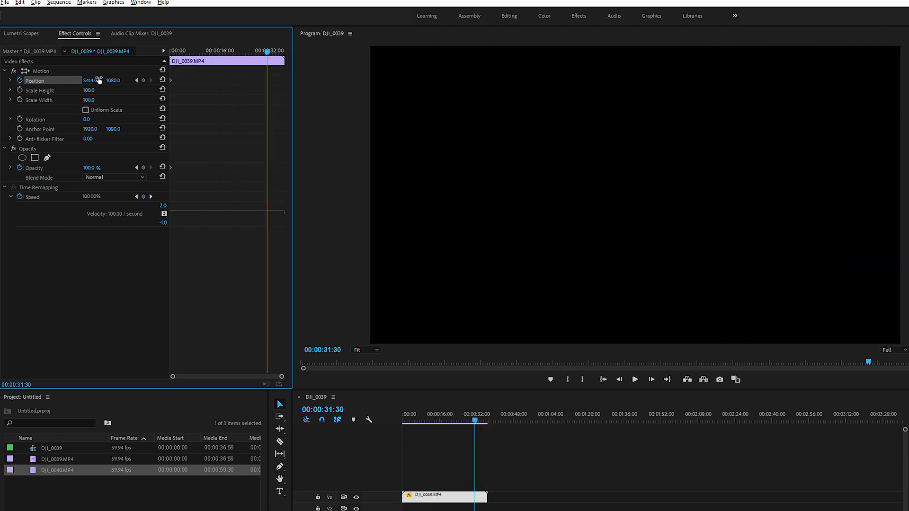
{"action": "left_click_drag", "start_coordinate": [90, 81], "coordinate": [0, 81]}
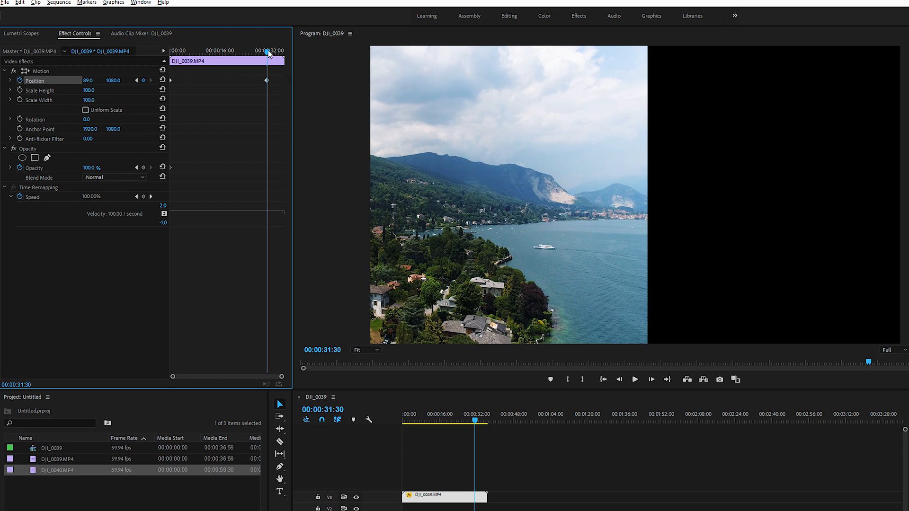
{"action": "key", "text": "Home"}
{"action": "key", "text": "space"}
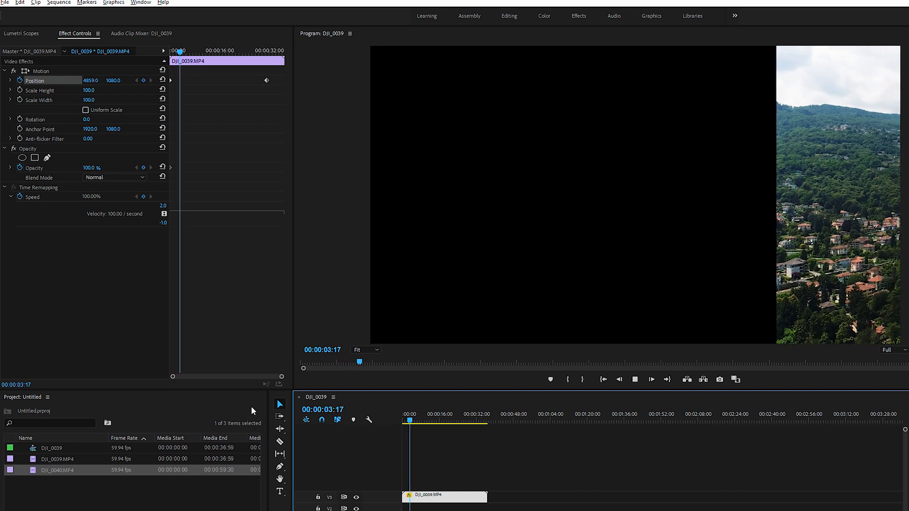
{"action": "key", "text": "space"}
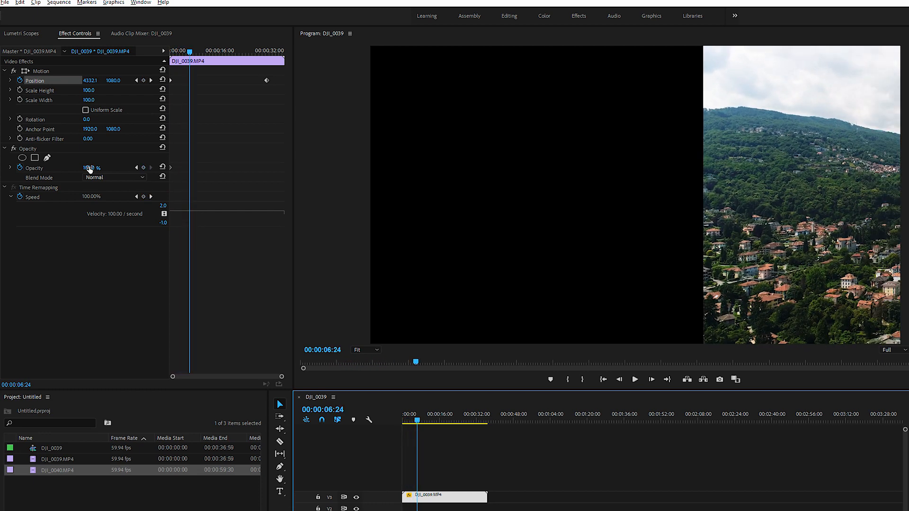
Reset the clip's Position to default and remove its animation, including all Position keyframes
{"action": "left_click", "coordinate": [162, 80]}
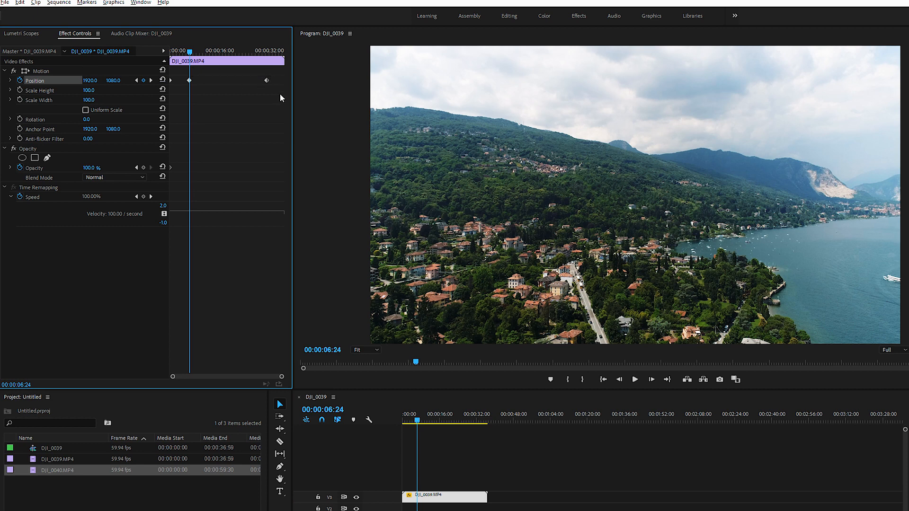
{"action": "left_click_drag", "start_coordinate": [278, 87], "coordinate": [143, 80]}
{"action": "key", "text": "Delete"}
{"action": "left_click", "coordinate": [20, 81]}
{"action": "key", "text": "ctrl+z"}
With Uniform Scale on, keyframe the clip's Scale from 100 at 00:00:06:24 to 200 at 00:00:18:52 and play back the zoom
{"action": "left_click", "coordinate": [19, 91]}
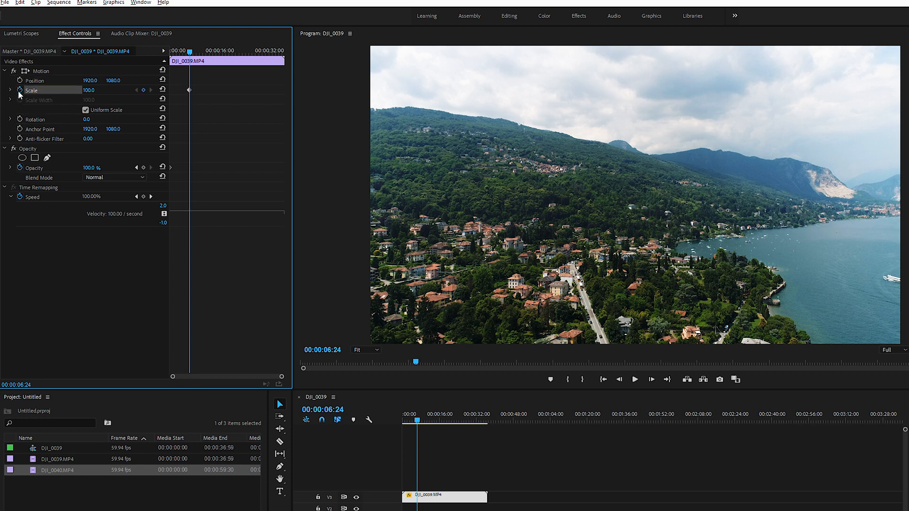
{"action": "left_click_drag", "start_coordinate": [190, 51], "coordinate": [228, 57]}
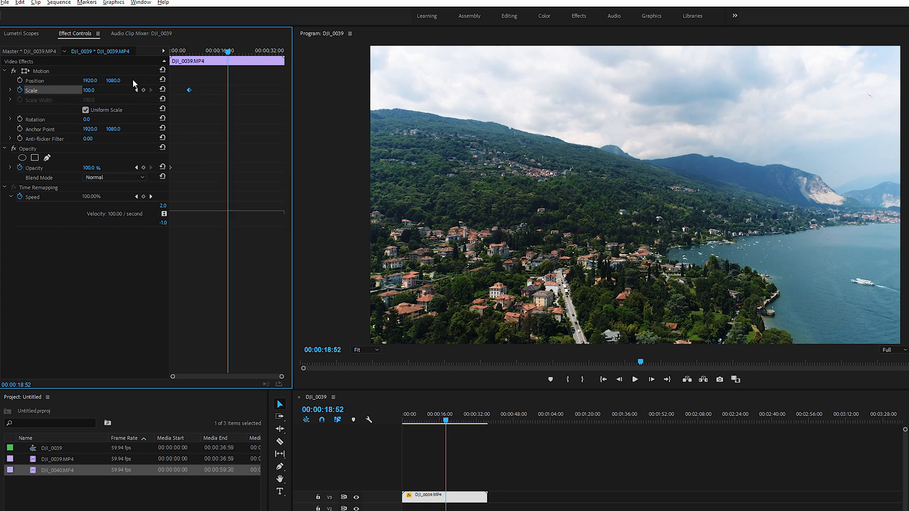
{"action": "left_click", "coordinate": [88, 90]}
{"action": "type", "text": "200"}
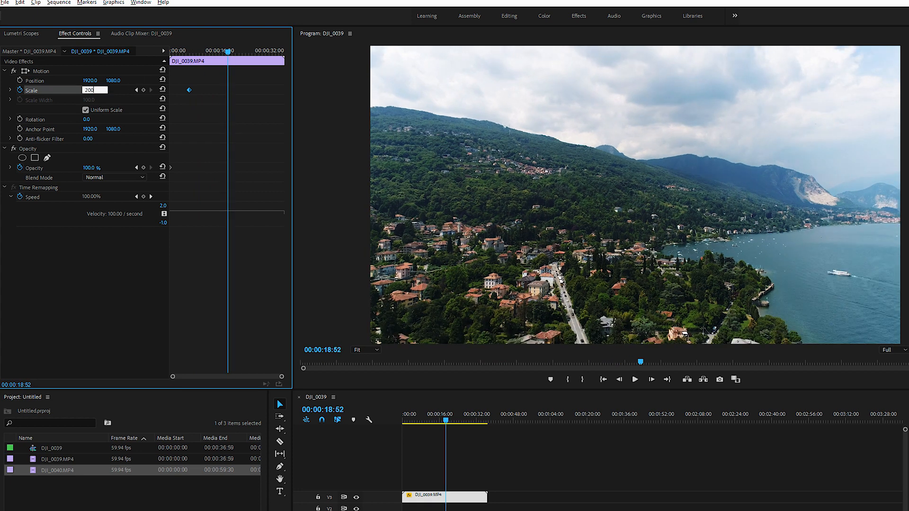
{"action": "key", "text": "Return"}
{"action": "left_click", "coordinate": [417, 421]}
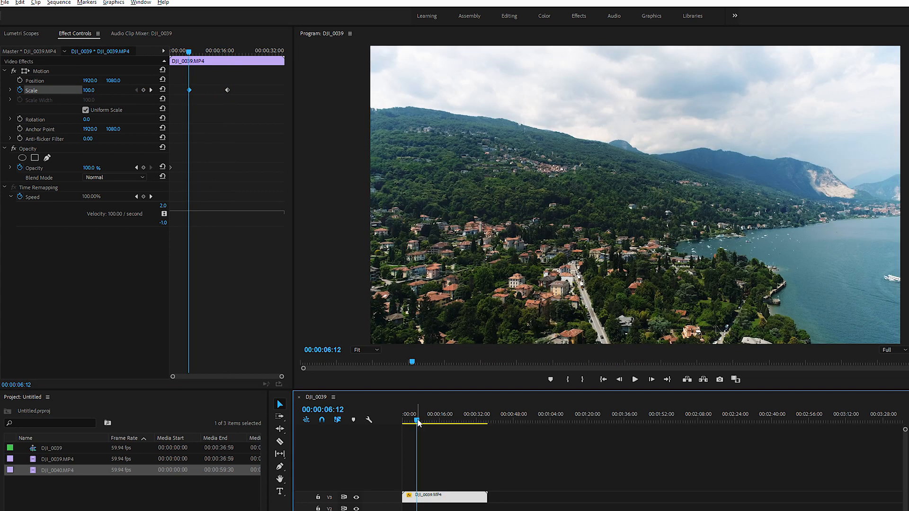
{"action": "left_click", "coordinate": [635, 379]}
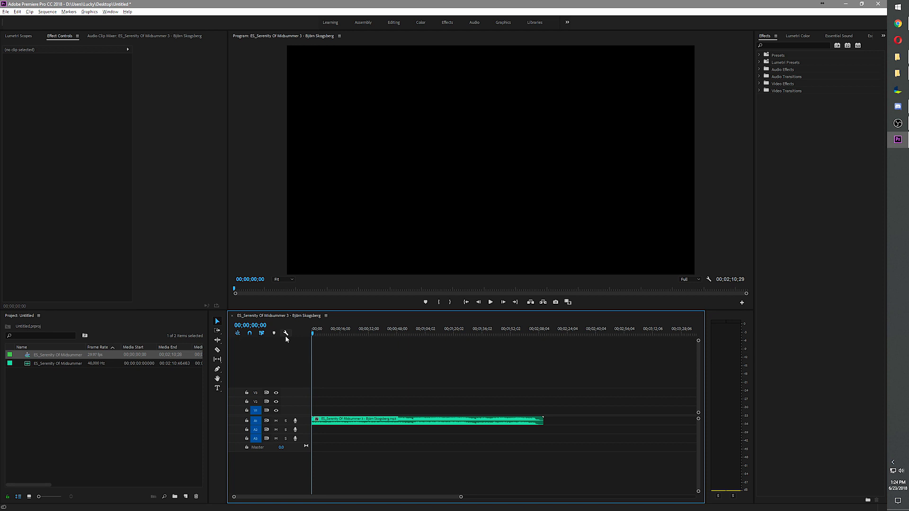
Expand audio track A1 and turn off keyframe animation for the Volume Level of the Serenity Of Midsummer 3 clip
{"action": "double_click", "coordinate": [303, 421]}
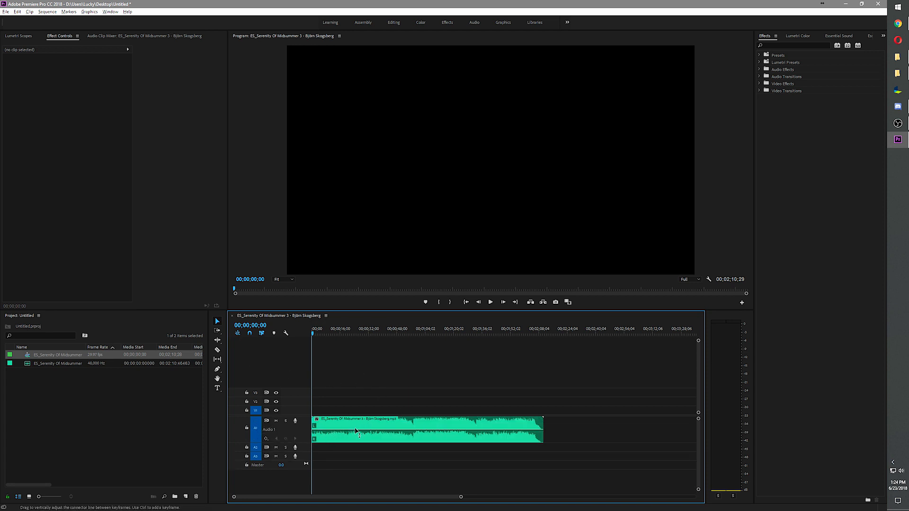
{"action": "left_click", "coordinate": [321, 427]}
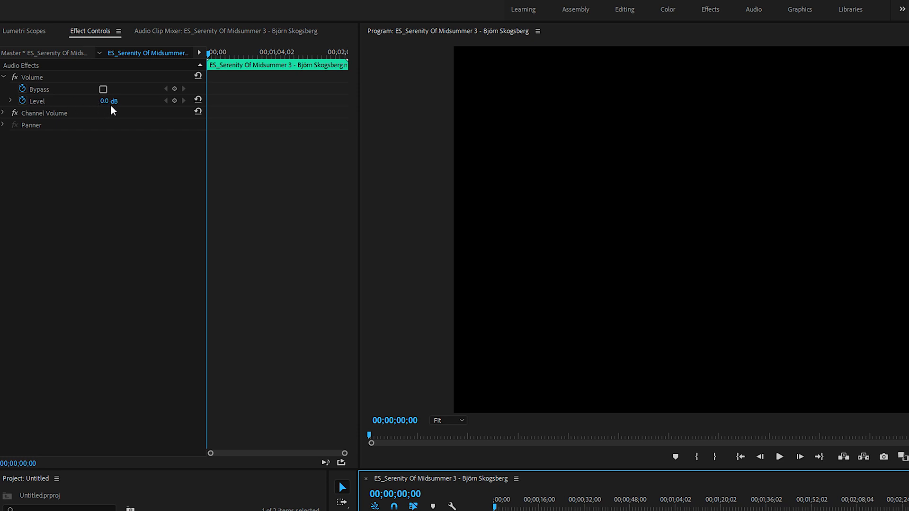
{"action": "left_click", "coordinate": [21, 103]}
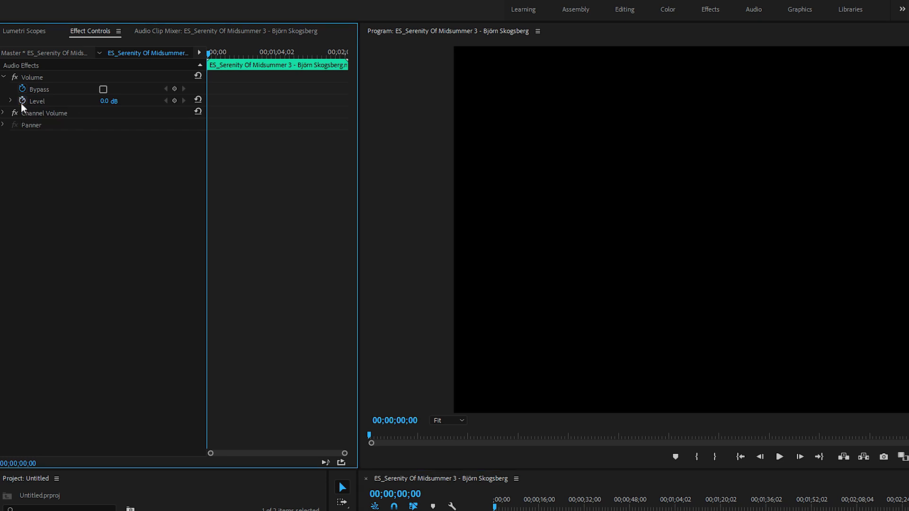
{"action": "left_click", "coordinate": [110, 100]}
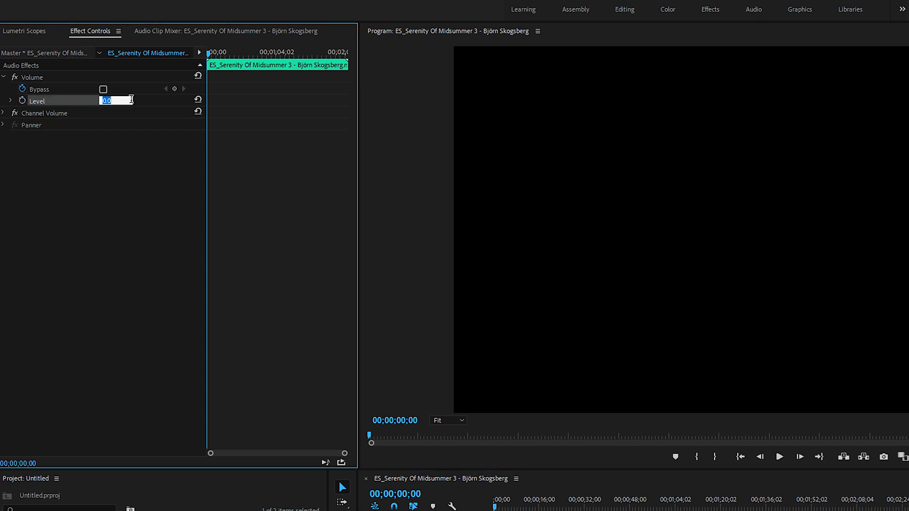
{"action": "left_click", "coordinate": [490, 505]}
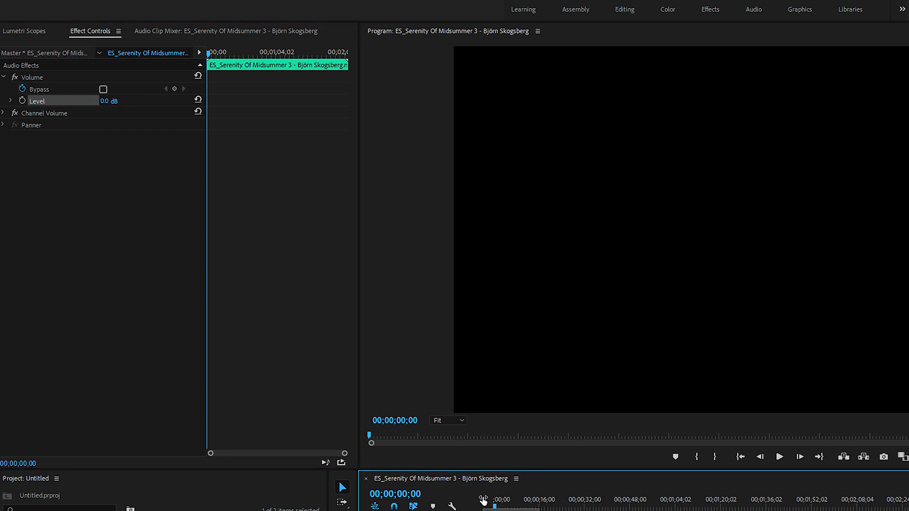
Play the music from the sequence start at its present volume, set the Volume Level to -10 dB and play it again
{"action": "key", "text": "space"}
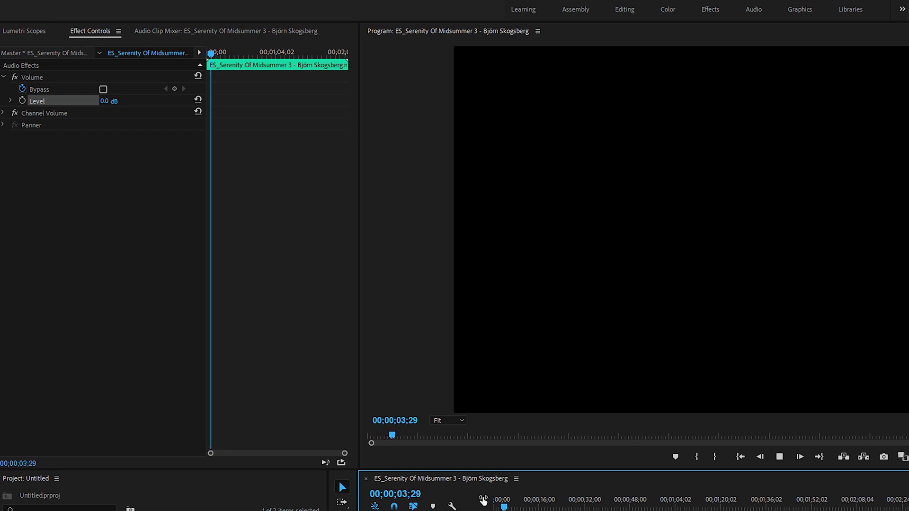
{"action": "key", "text": "space"}
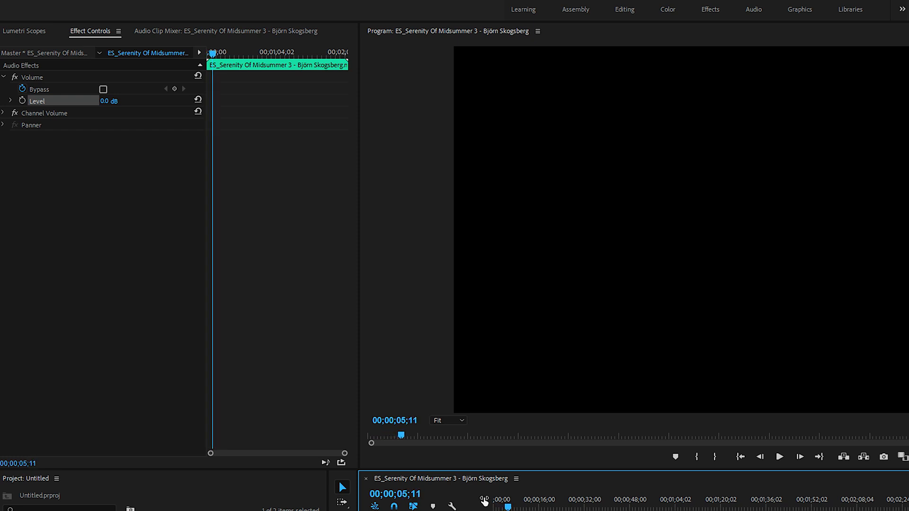
{"action": "key", "text": "Home"}
{"action": "left_click", "coordinate": [116, 98]}
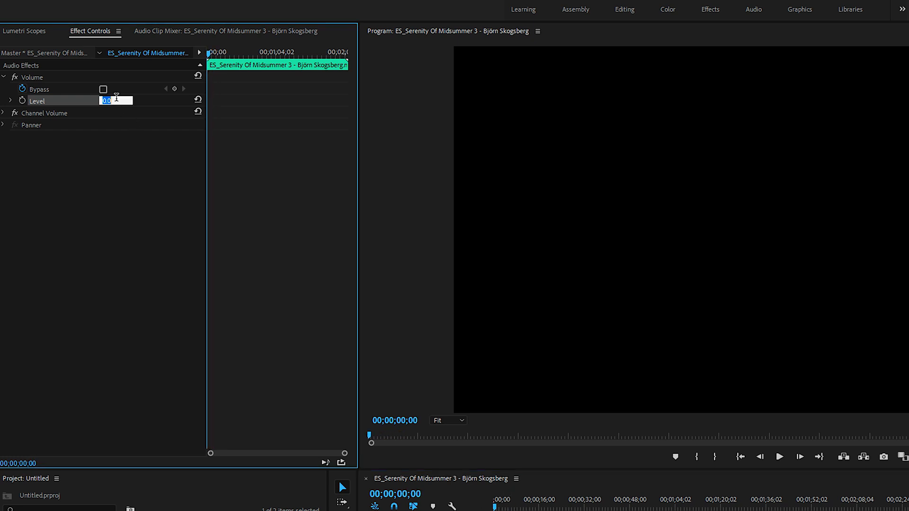
{"action": "type", "text": "-10"}
{"action": "key", "text": "Return"}
{"action": "key", "text": "space"}
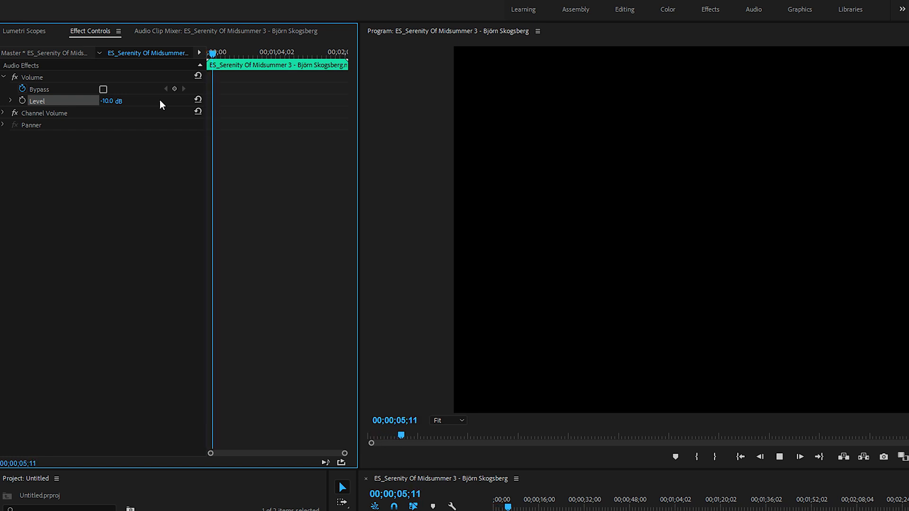
Set the music clip's Volume Level to 6 dB and play it back from the start of the sequence
{"action": "left_click", "coordinate": [116, 101]}
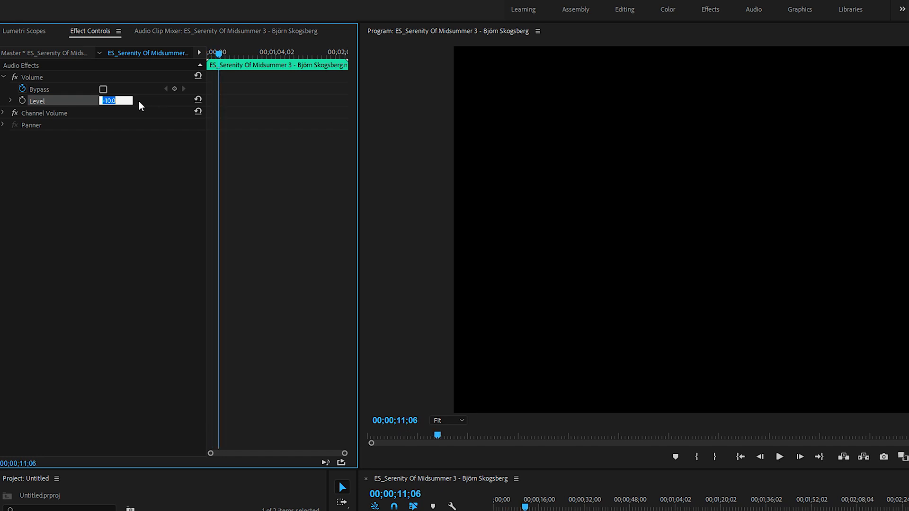
{"action": "type", "text": "6"}
{"action": "key", "text": "Return"}
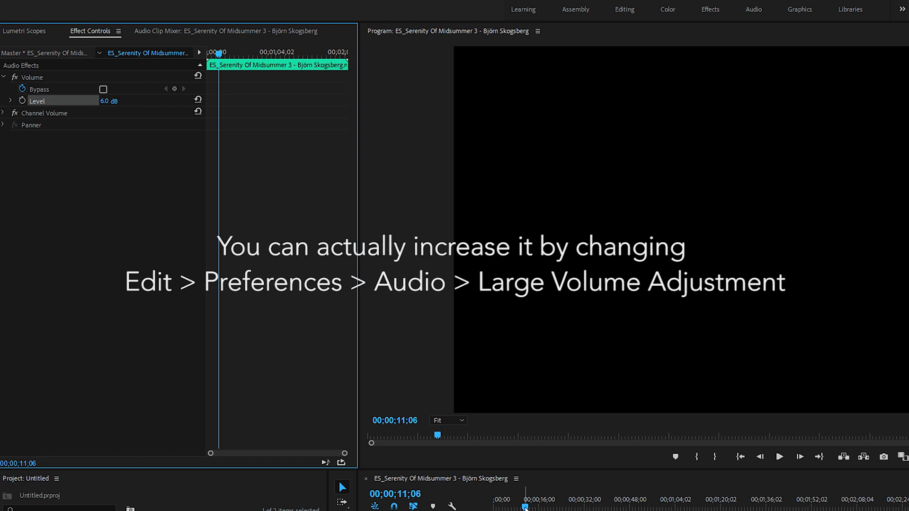
{"action": "left_click_drag", "start_coordinate": [525, 508], "coordinate": [430, 503]}
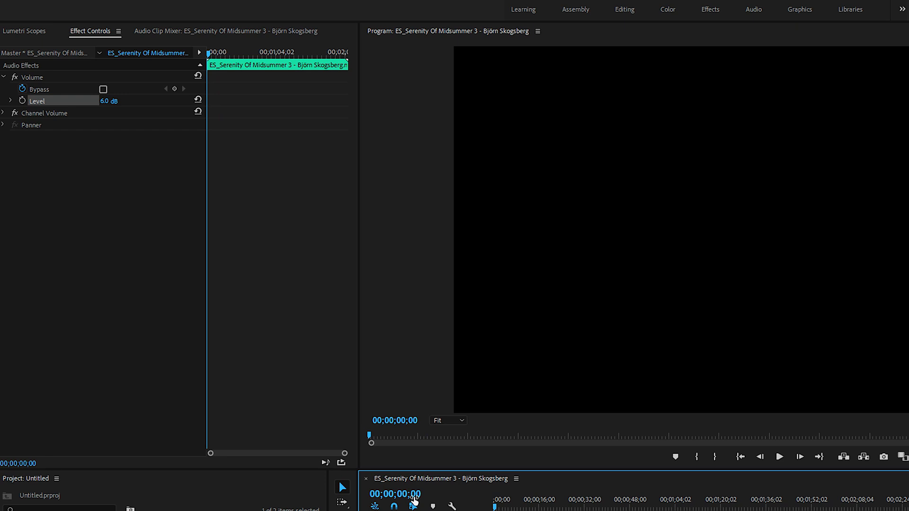
{"action": "key", "text": "space"}
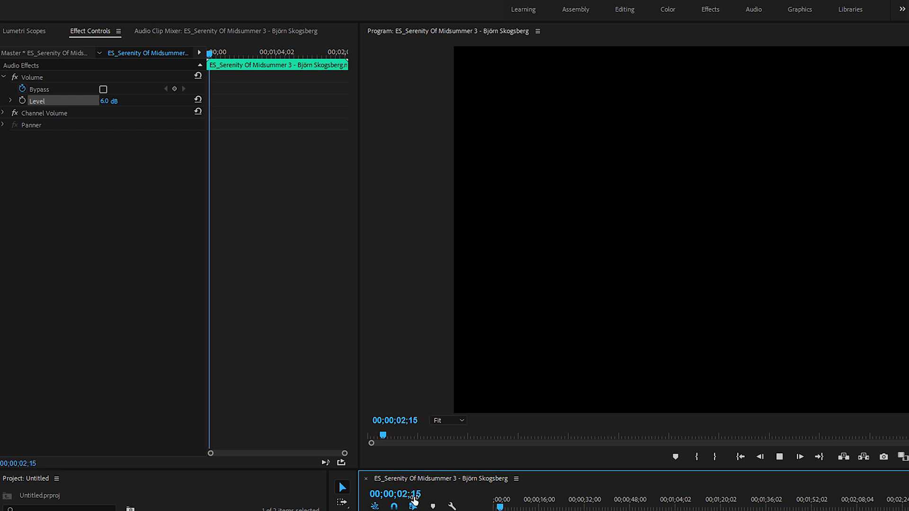
{"action": "left_click", "coordinate": [32, 191]}
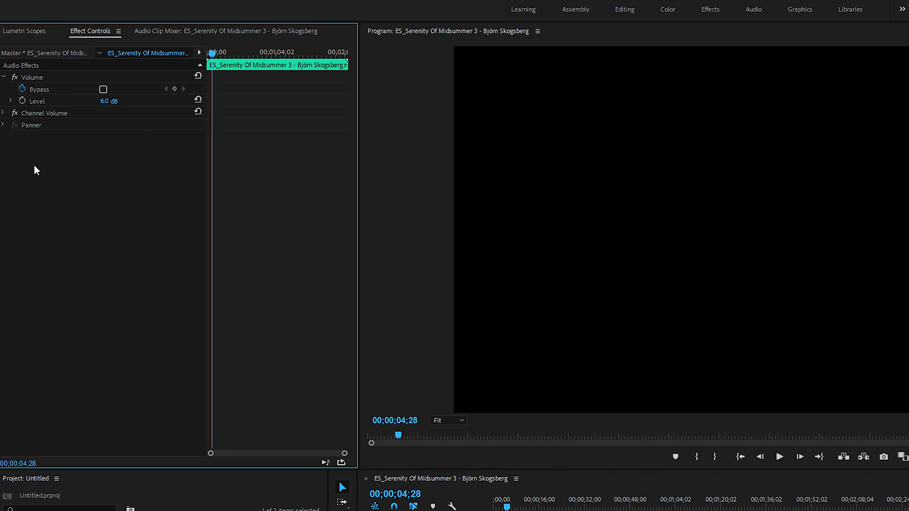
Examine the Left and Right settings of the Channel Volume effect, collapse it and check the Panner effect
{"action": "left_click", "coordinate": [4, 114]}
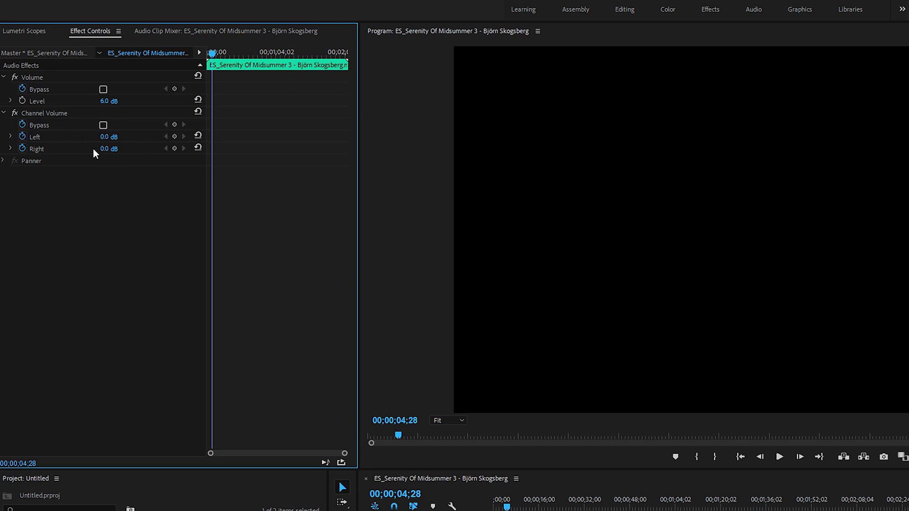
{"action": "left_click", "coordinate": [3, 113]}
{"action": "left_click", "coordinate": [4, 125]}
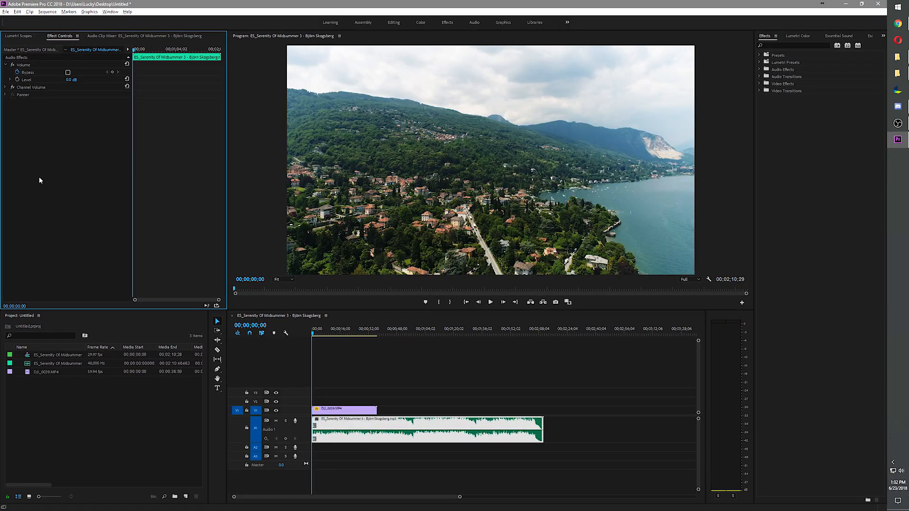
Select the Serenity Of Midsummer 3 audio file among the project items
{"action": "left_click", "coordinate": [111, 330]}
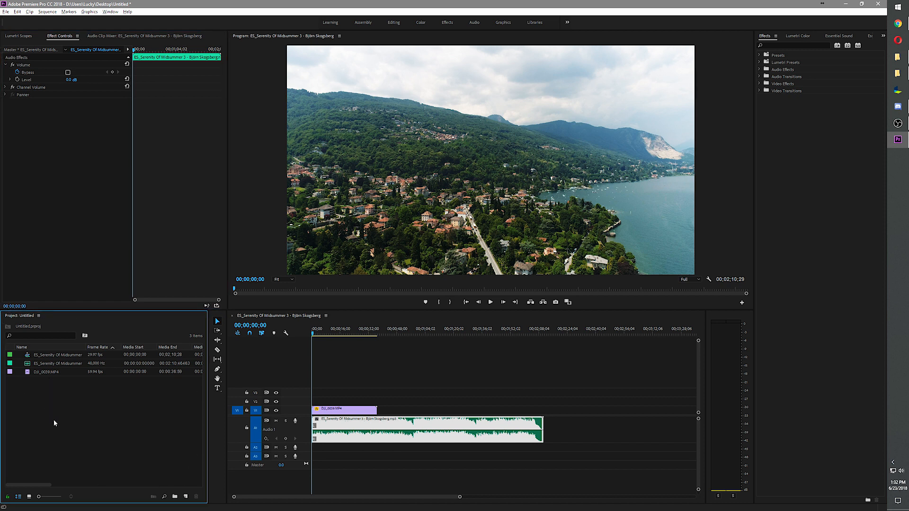
{"action": "left_click_drag", "start_coordinate": [56, 421], "coordinate": [42, 350]}
{"action": "left_click", "coordinate": [80, 423]}
{"action": "left_click", "coordinate": [49, 363]}
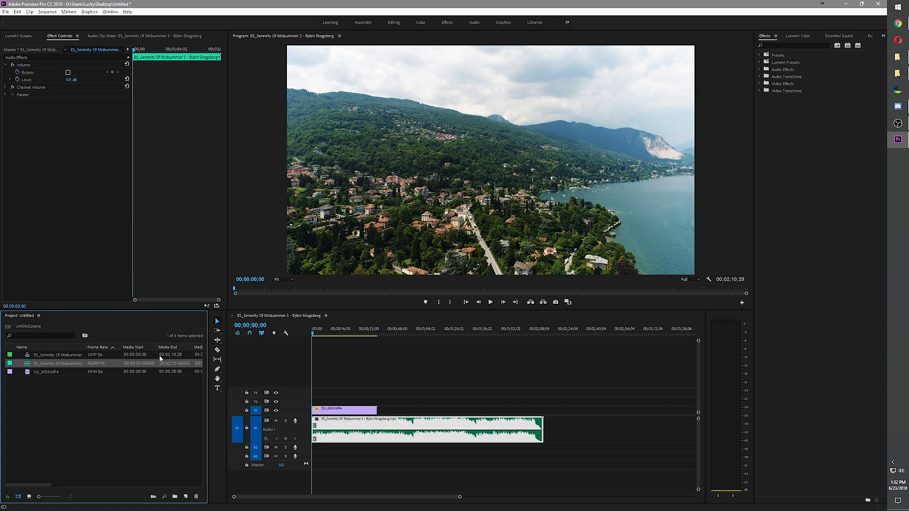
Examine the project item Find options with the first search column set to Name, and close them without searching
{"action": "left_click", "coordinate": [166, 497]}
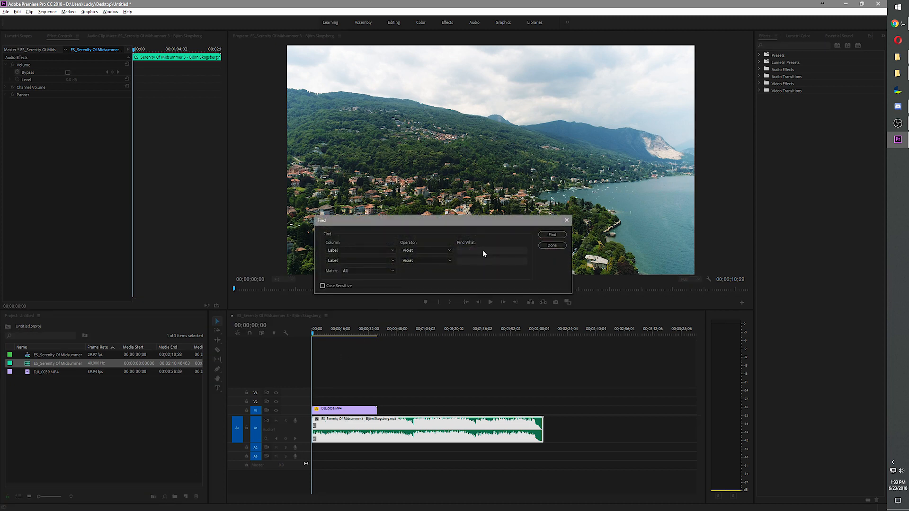
{"action": "left_click", "coordinate": [372, 250]}
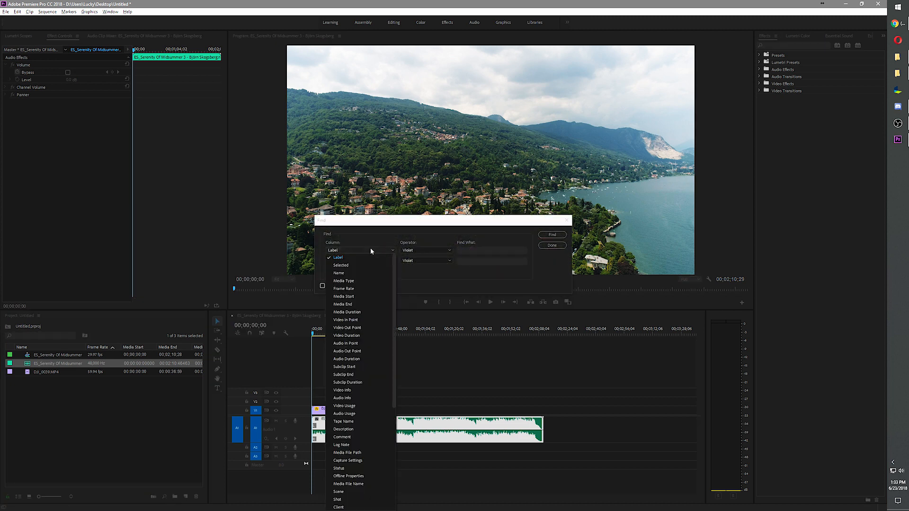
{"action": "left_click", "coordinate": [356, 272]}
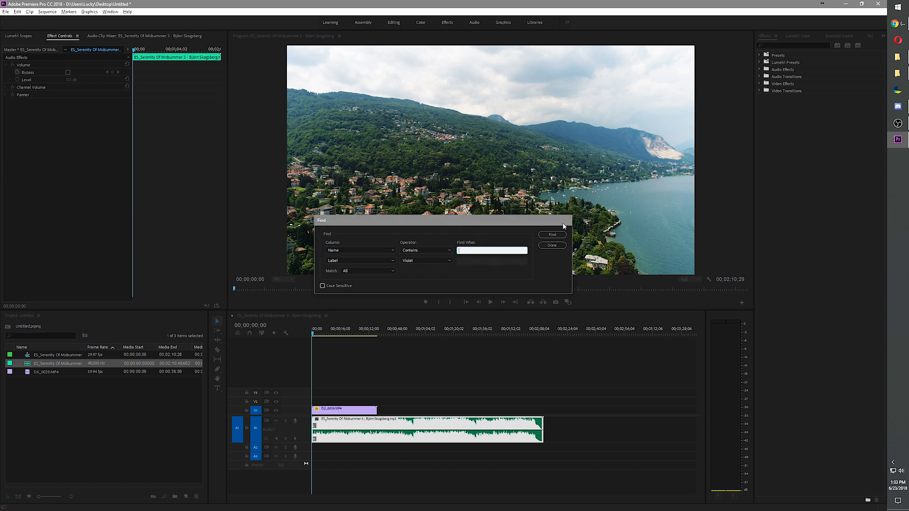
{"action": "left_click", "coordinate": [563, 223]}
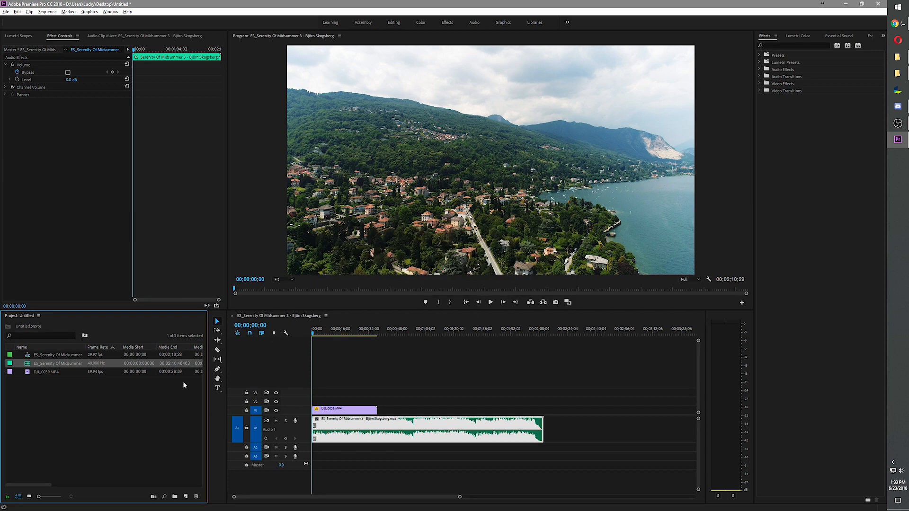
Create a new bin among the project items and delete it again
{"action": "left_click", "coordinate": [176, 497]}
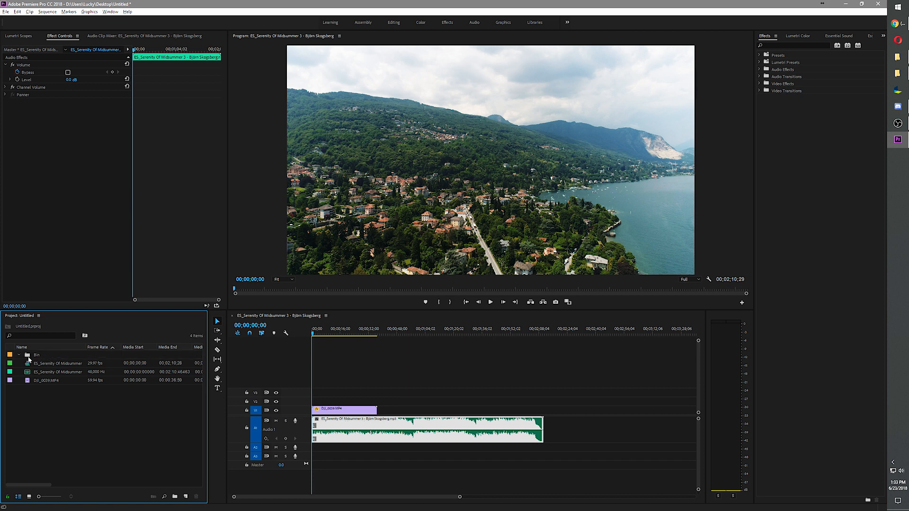
{"action": "left_click", "coordinate": [53, 367]}
{"action": "left_click", "coordinate": [45, 355]}
{"action": "key", "text": "Delete"}
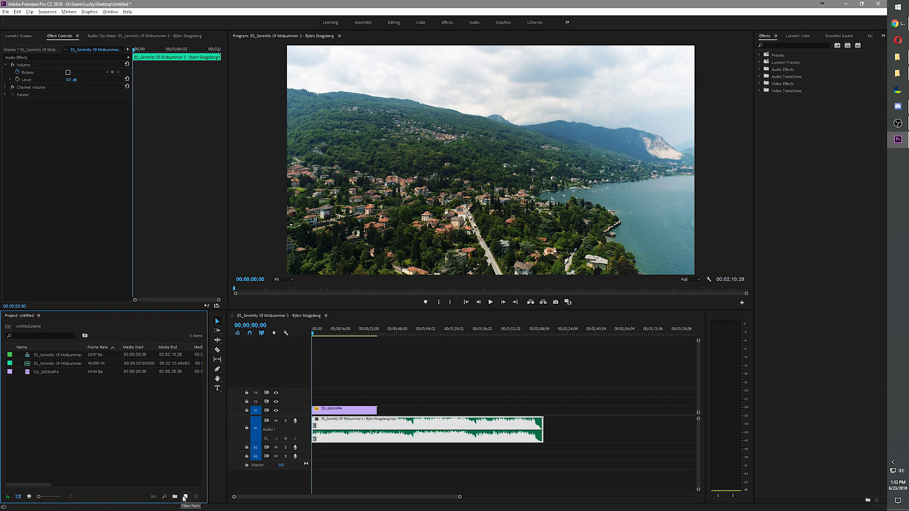
Create a 1920 x 1080, 29.97 fps adjustment layer and place it on track V2 at the sequence start
{"action": "left_click", "coordinate": [186, 497]}
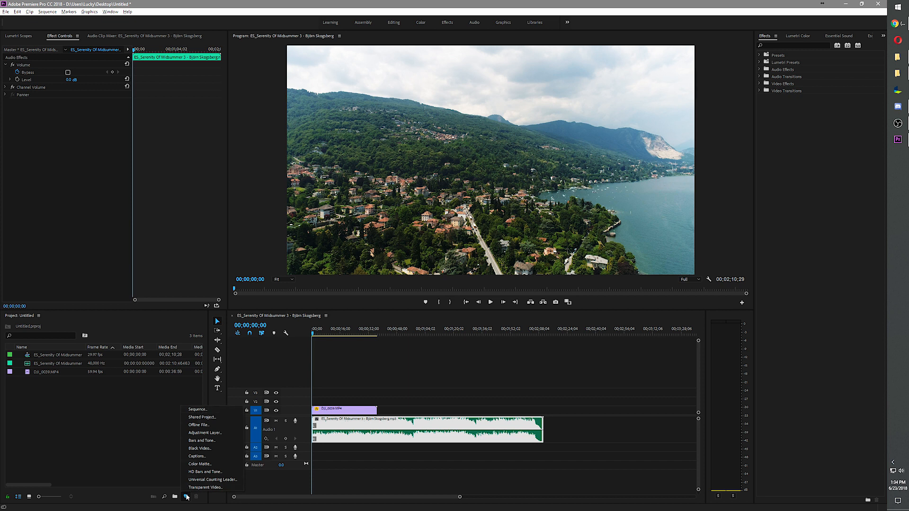
{"action": "left_click", "coordinate": [205, 433]}
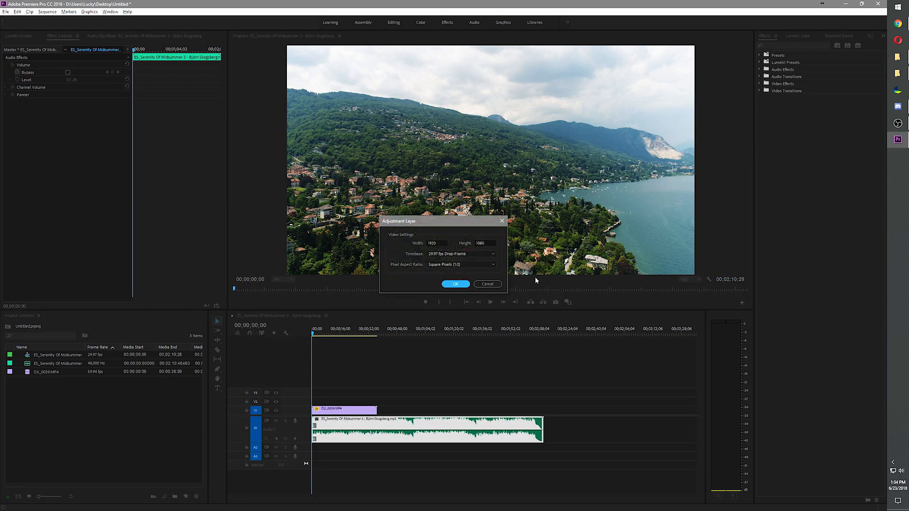
{"action": "left_click", "coordinate": [454, 284]}
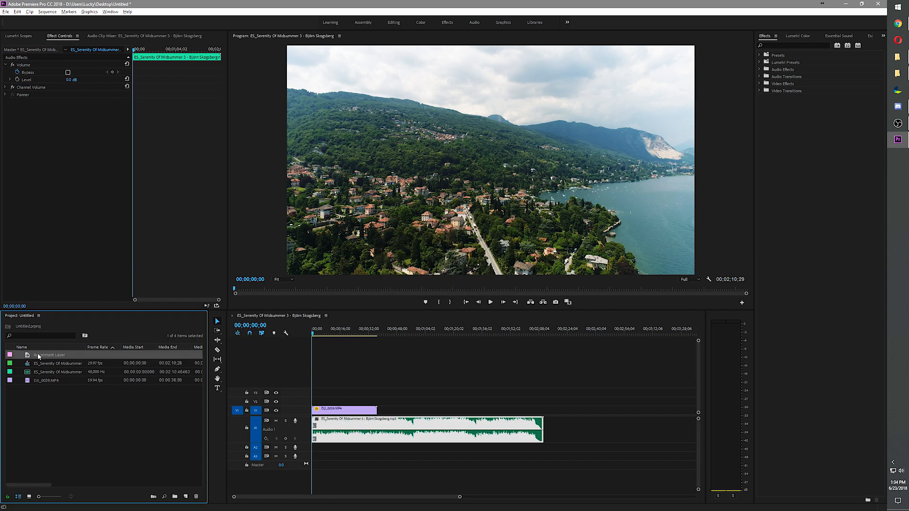
{"action": "left_click_drag", "start_coordinate": [46, 355], "coordinate": [315, 401]}
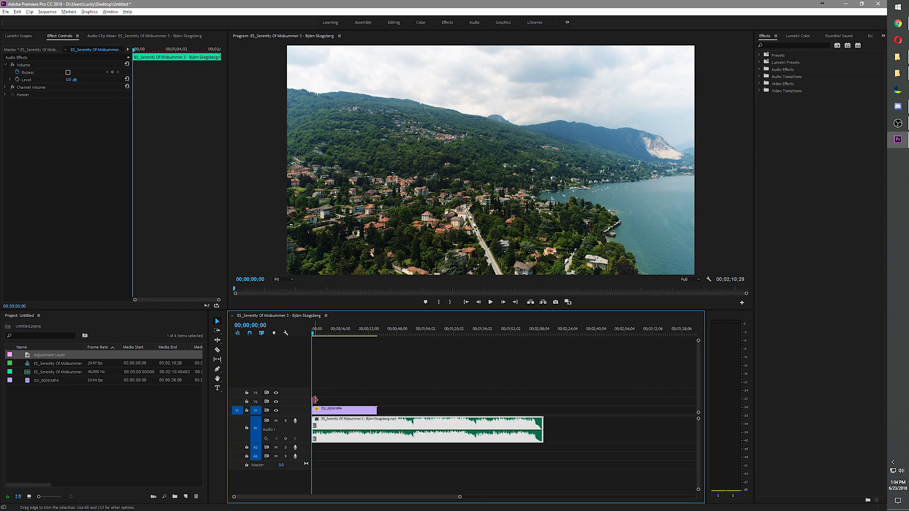
Extend the adjustment layer on V2 to the end of the drone clip below and select it to show its effect controls
{"action": "key", "text": "="}
{"action": "key", "text": "="}
{"action": "key", "text": "="}
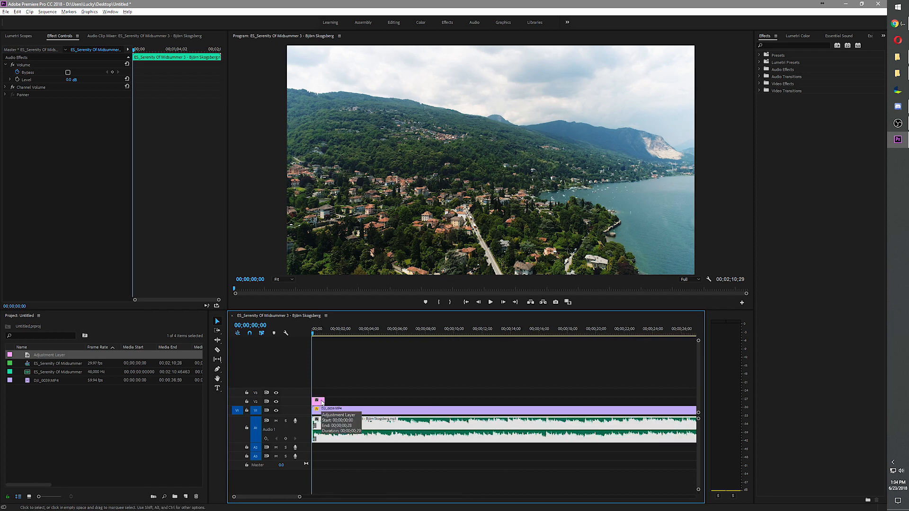
{"action": "key", "text": "minus"}
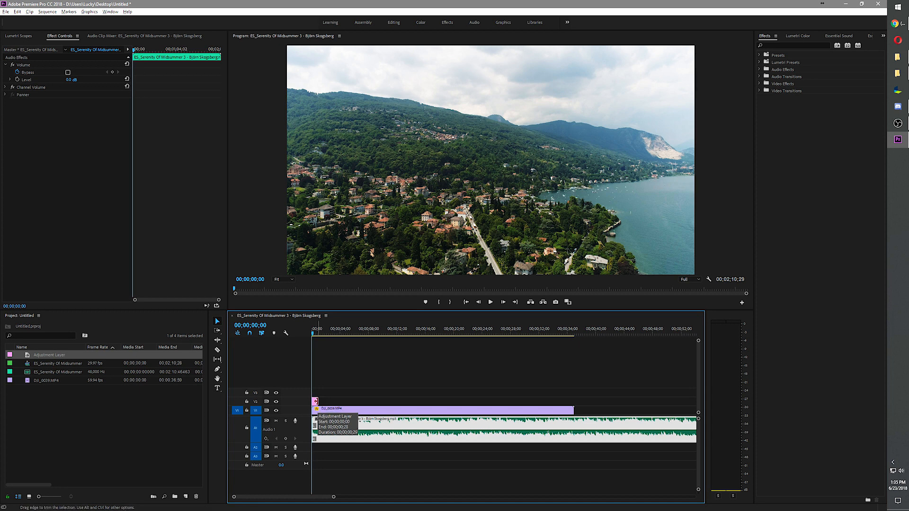
{"action": "left_click_drag", "start_coordinate": [315, 401], "coordinate": [573, 402]}
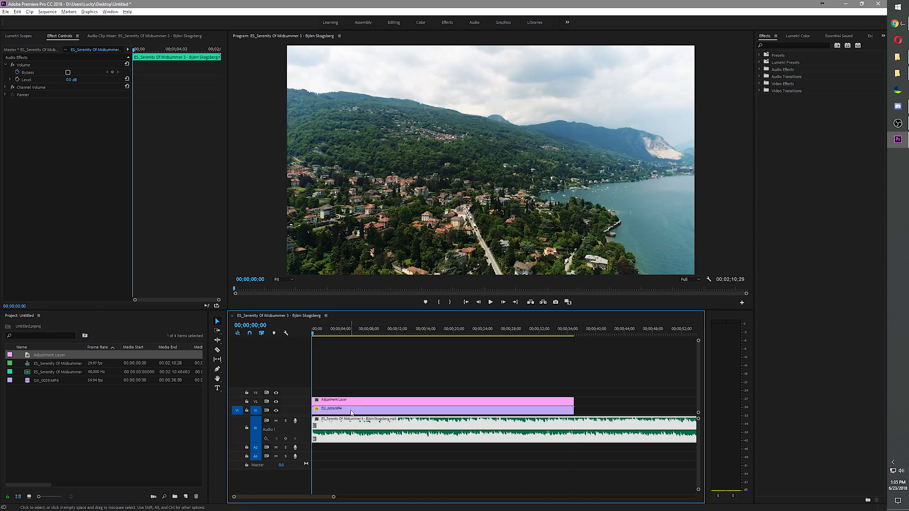
{"action": "left_click", "coordinate": [350, 402]}
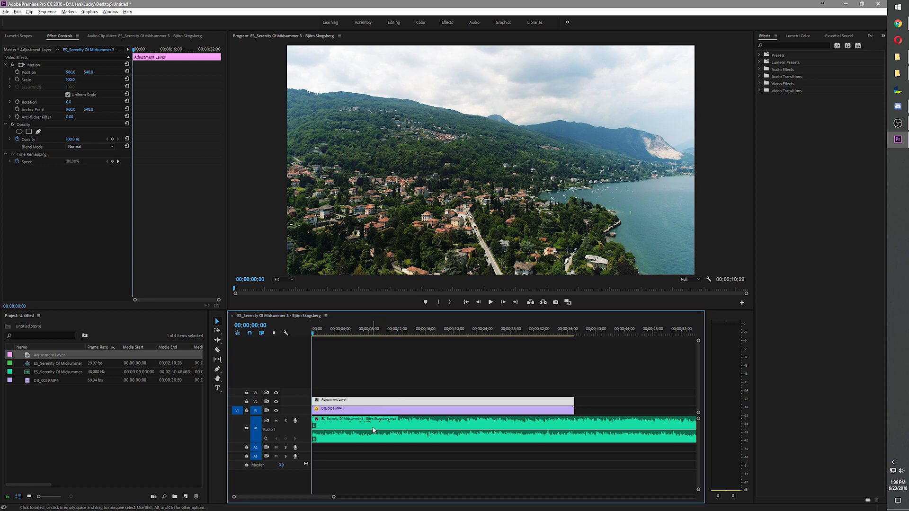
Create a 1920 x 1080 black video item and place it on track V3 at the sequence start
{"action": "left_click", "coordinate": [186, 497]}
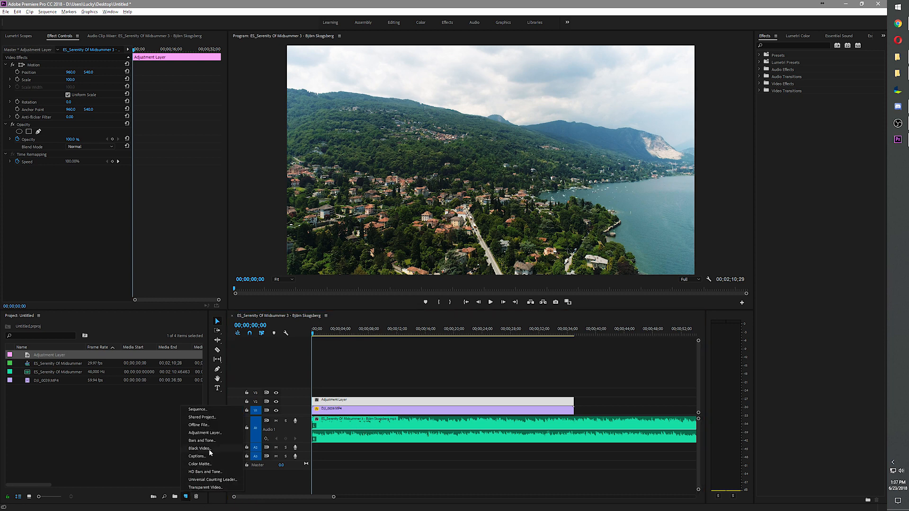
{"action": "left_click", "coordinate": [202, 449]}
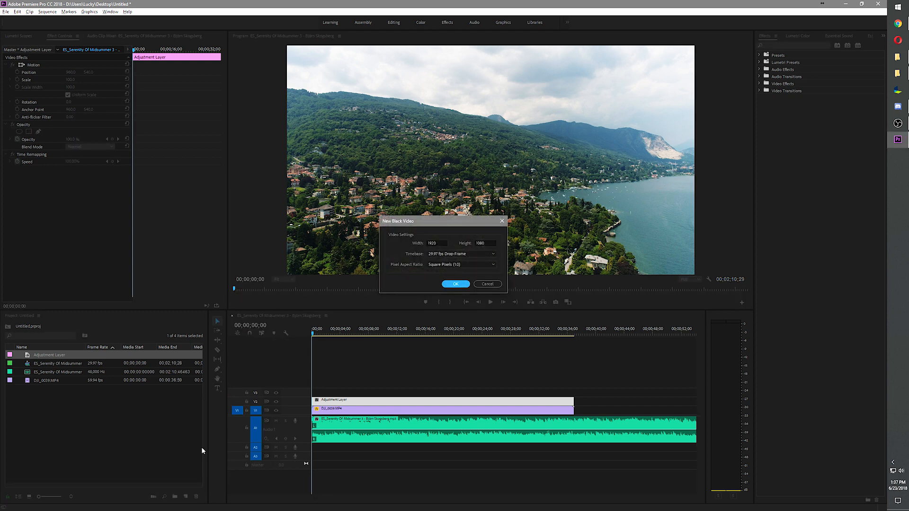
{"action": "left_click", "coordinate": [453, 284]}
{"action": "left_click_drag", "start_coordinate": [36, 363], "coordinate": [314, 392]}
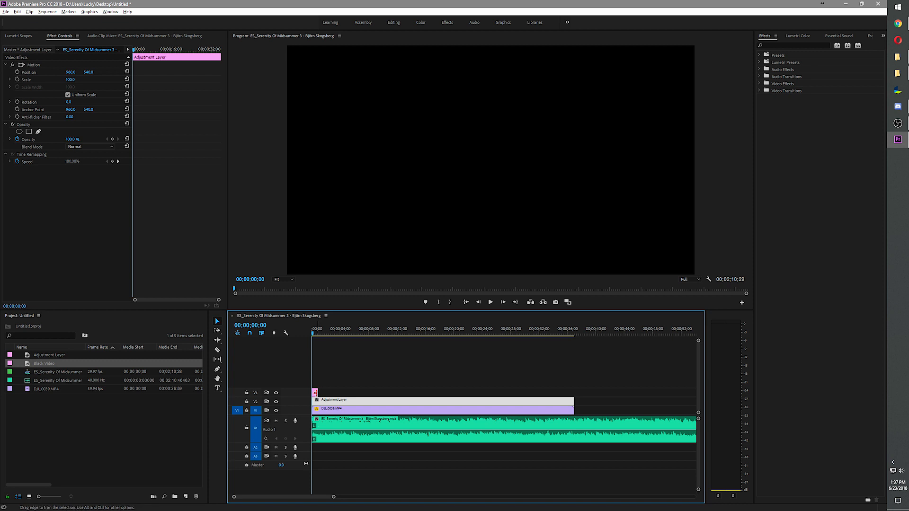
Create a bright red 1920 x 1080 color matte with the default name and place it on track V4 at the sequence start
{"action": "left_click", "coordinate": [185, 497]}
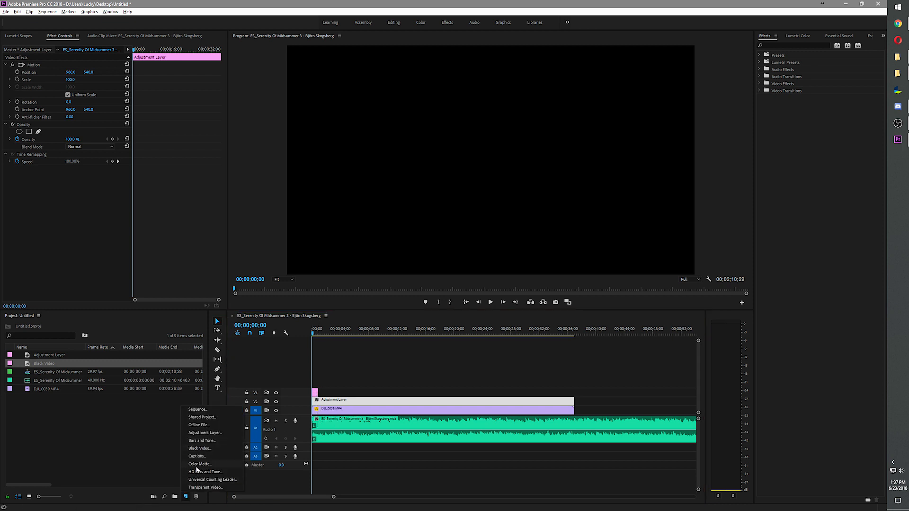
{"action": "left_click", "coordinate": [193, 465]}
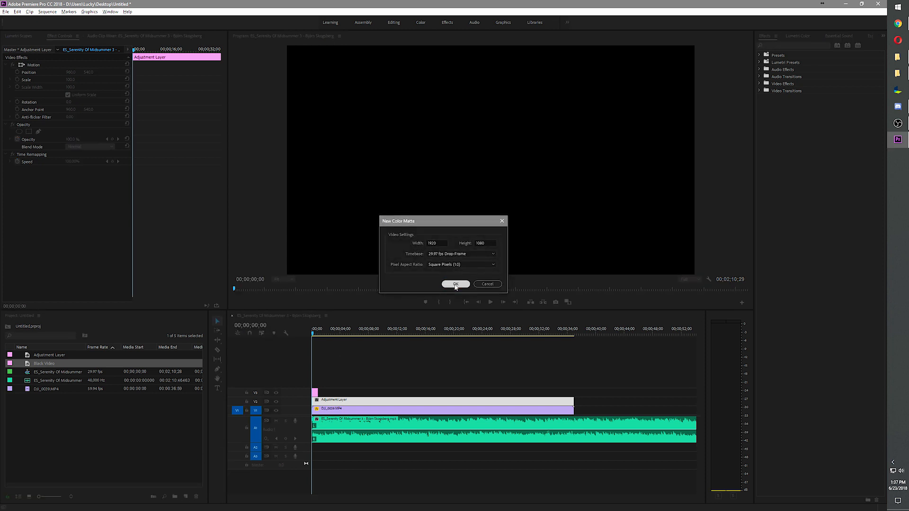
{"action": "left_click", "coordinate": [456, 284]}
{"action": "left_click_drag", "start_coordinate": [430, 258], "coordinate": [450, 287]}
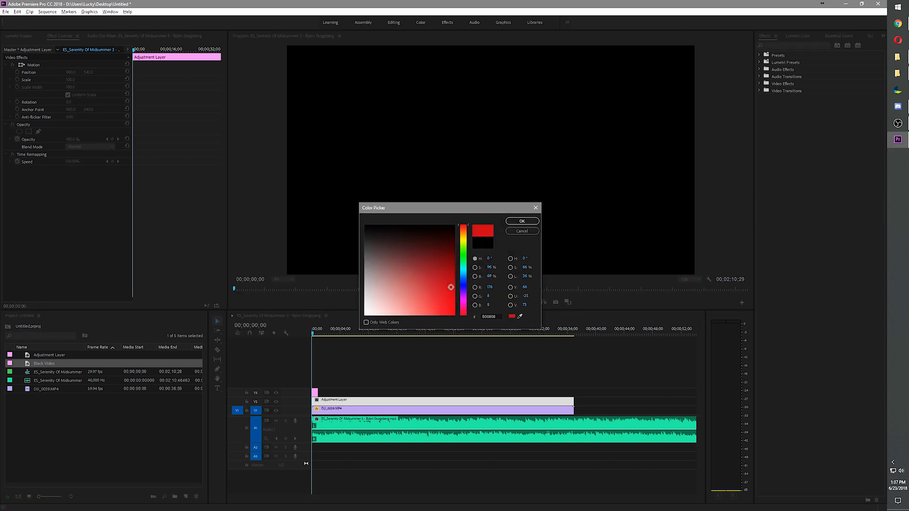
{"action": "left_click", "coordinate": [522, 221]}
{"action": "key", "text": "Return"}
Create a universal counting leader with the default setup and place it on track V5 at the sequence start, moving the playhead to 00;00;08;22
{"action": "left_click", "coordinate": [186, 496]}
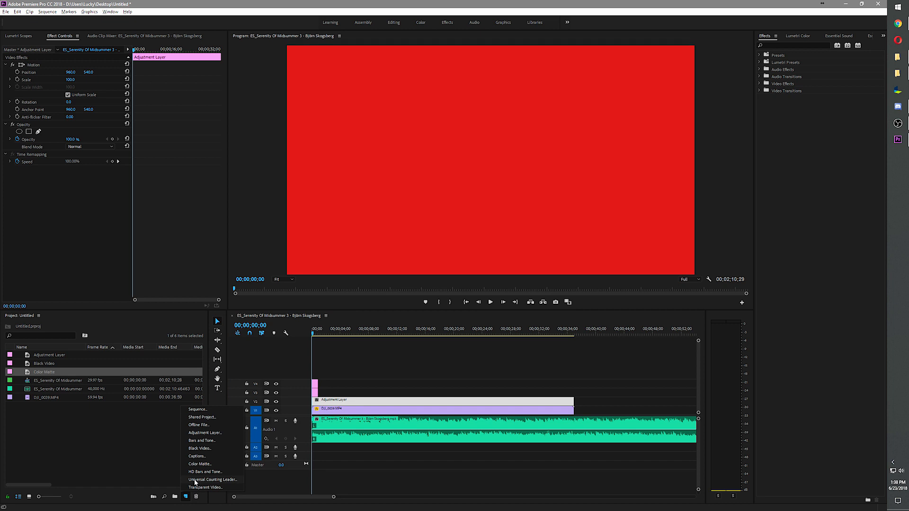
{"action": "left_click", "coordinate": [194, 480]}
{"action": "left_click", "coordinate": [456, 297]}
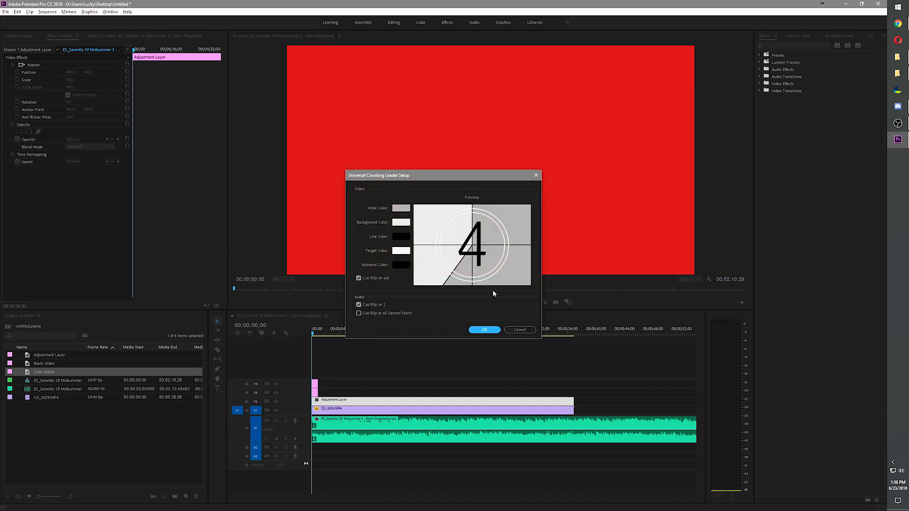
{"action": "left_click", "coordinate": [186, 496]}
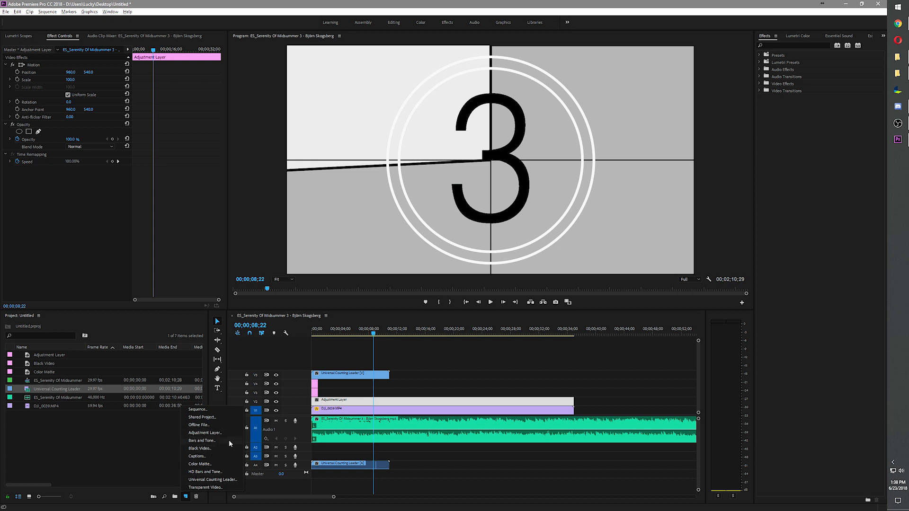
{"action": "left_click", "coordinate": [380, 392]}
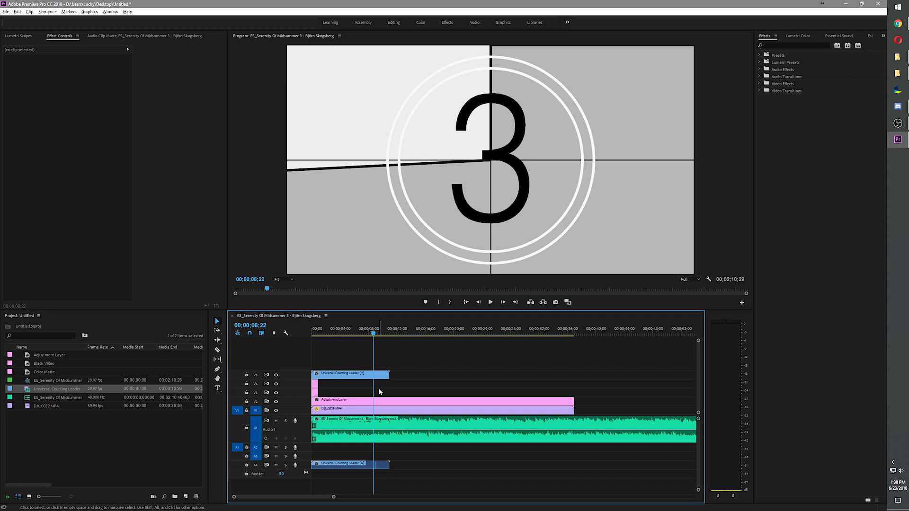
Create a 1920 x 1080, 29.97 fps legacy title named Title 01 and add placeholder text in a lower-frame text box about 1321 x 355
{"action": "key", "text": "ctrl+t"}
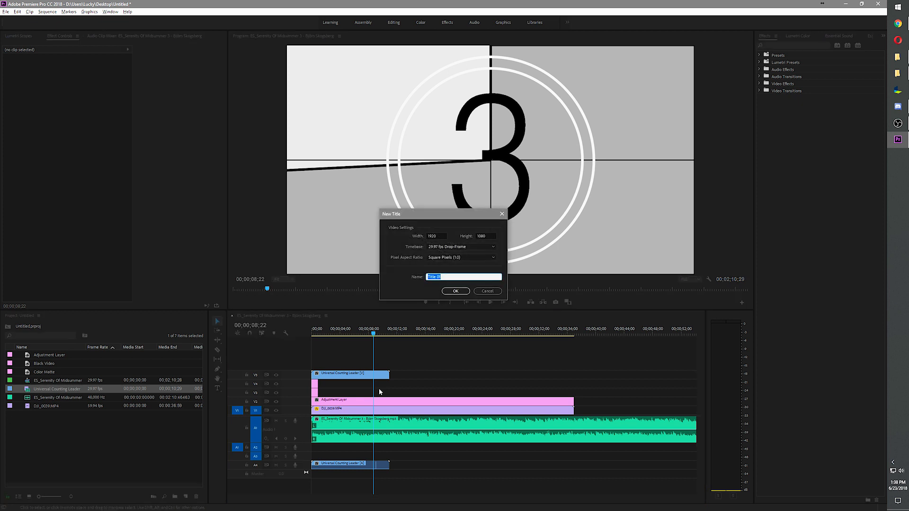
{"action": "left_click", "coordinate": [456, 291]}
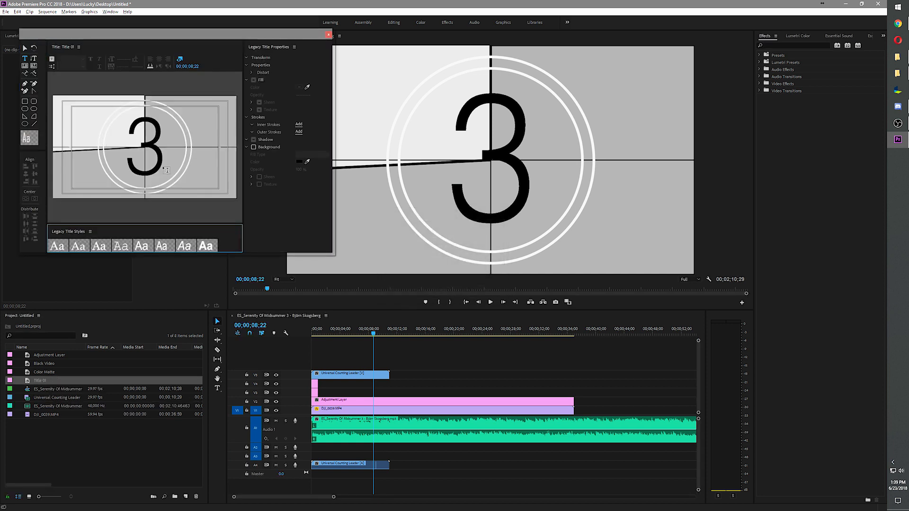
{"action": "left_click_drag", "start_coordinate": [85, 152], "coordinate": [210, 186]}
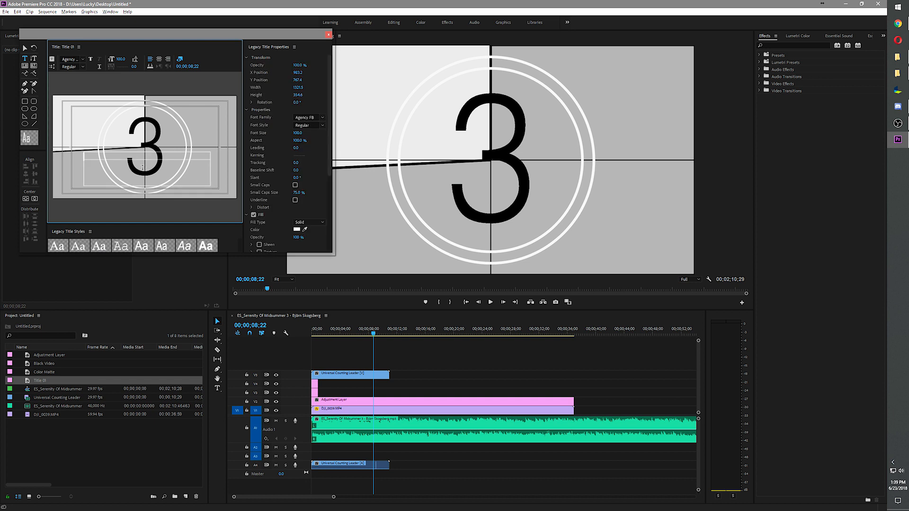
{"action": "type", "text": "hjfghjhjhfh"}
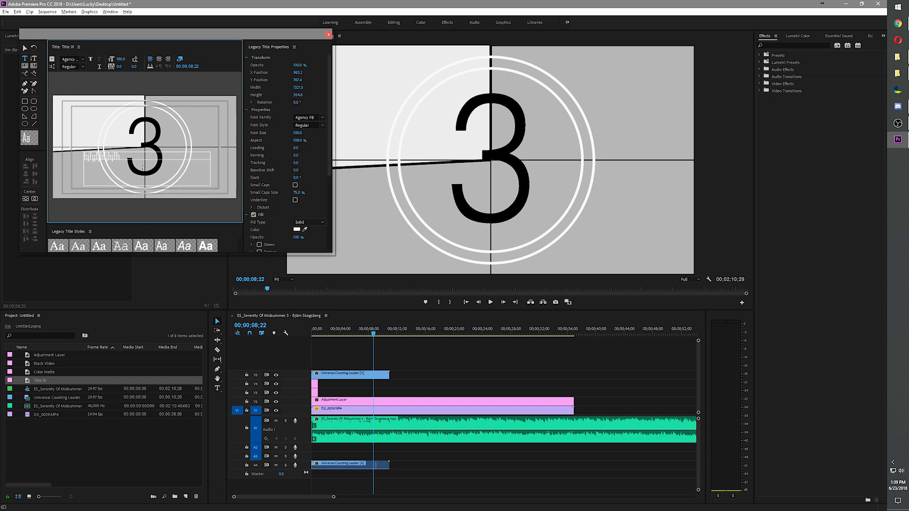